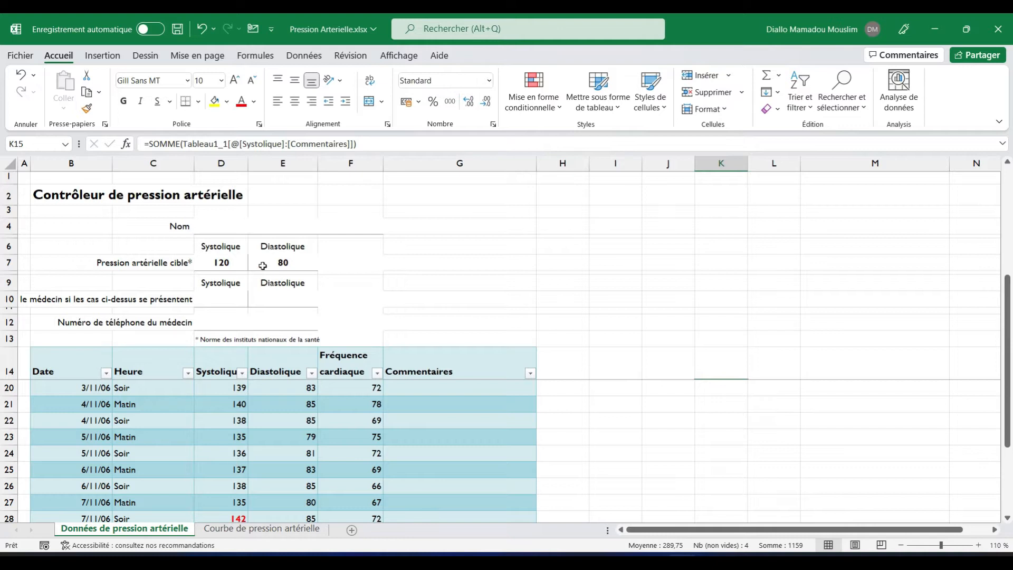
# Widen column D to fit the Systolique header and go through the row 20 cells from Systolique to Commentaires
pyautogui.doubleClick(246, 166)
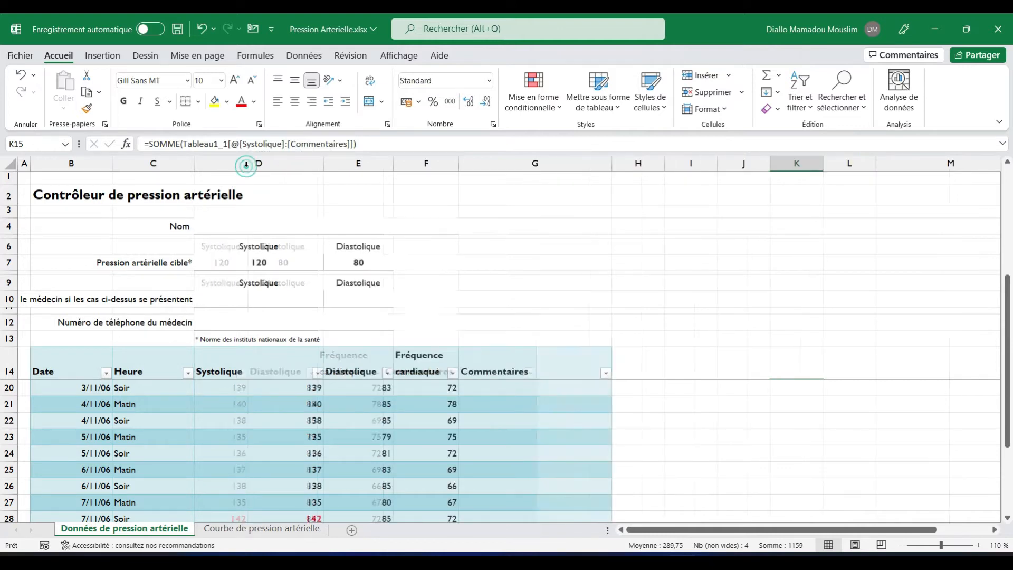
pyautogui.click(297, 388)
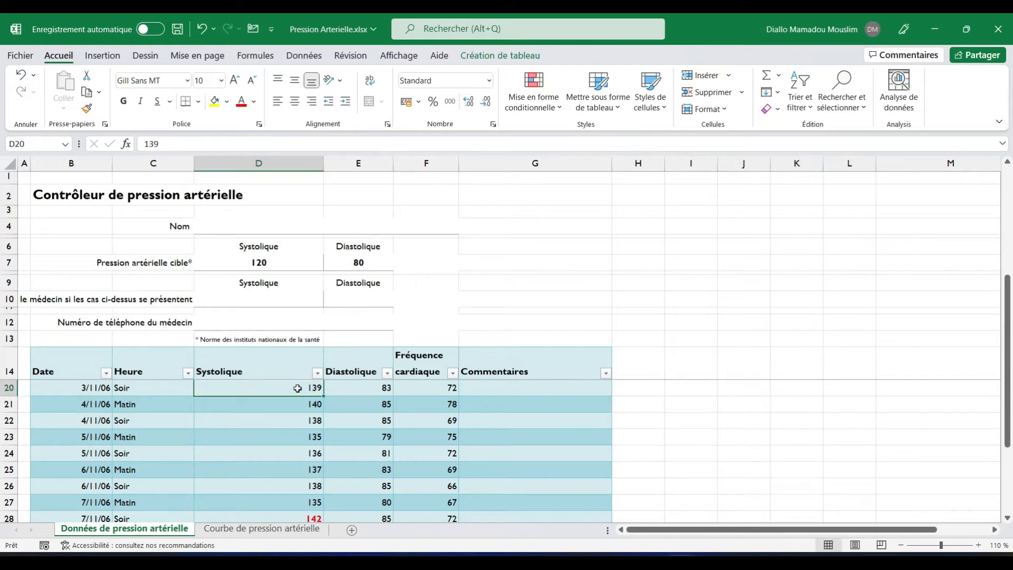
pyautogui.click(365, 394)
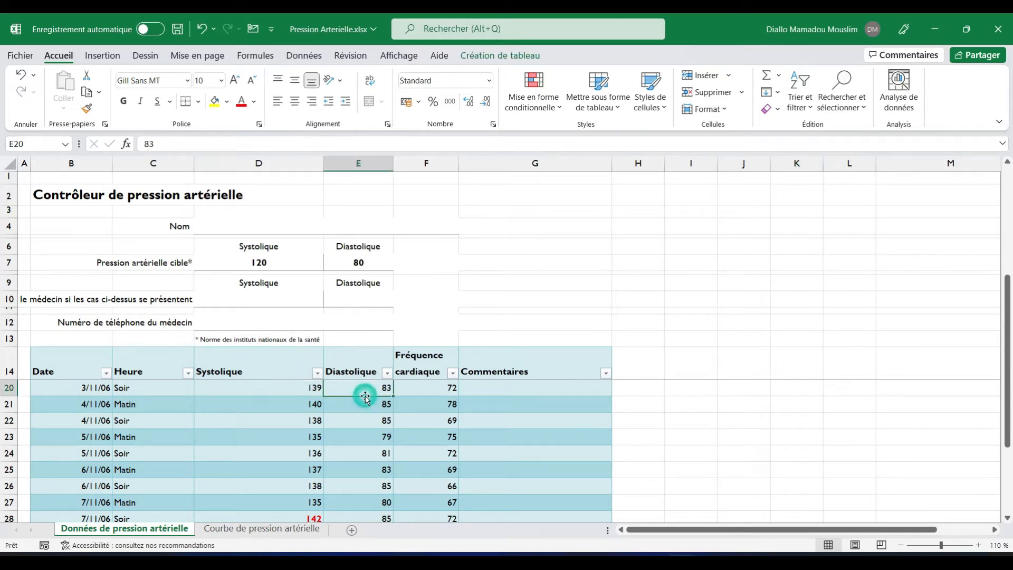
pyautogui.click(434, 391)
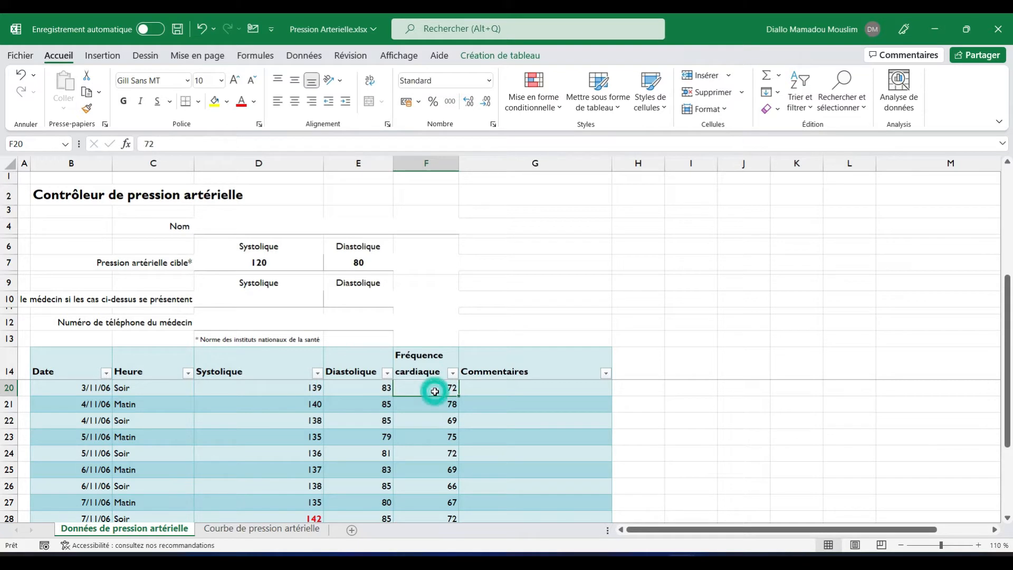
pyautogui.click(509, 387)
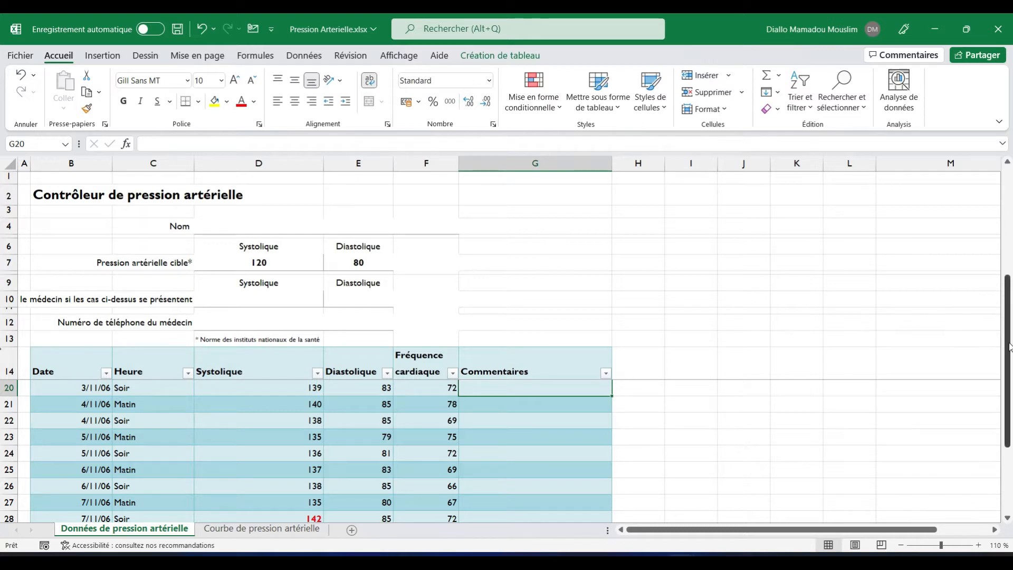
# Clear the contents of cells K15 to K19 beside the blood pressure table
pyautogui.moveTo(1009, 346); pyautogui.dragTo(1010, 380)
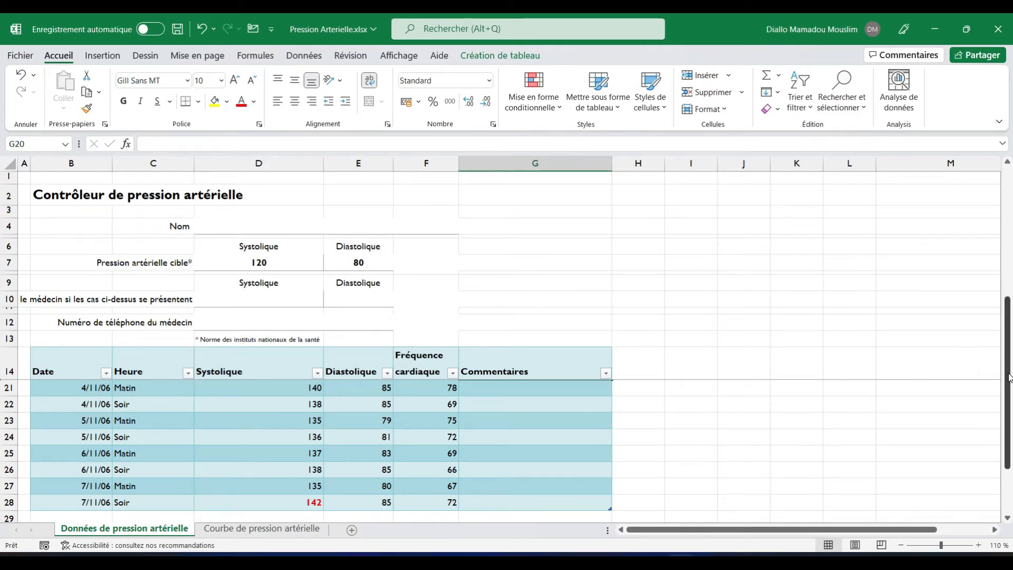
pyautogui.moveTo(1009, 379); pyautogui.dragTo(994, 227)
pyautogui.click(998, 311)
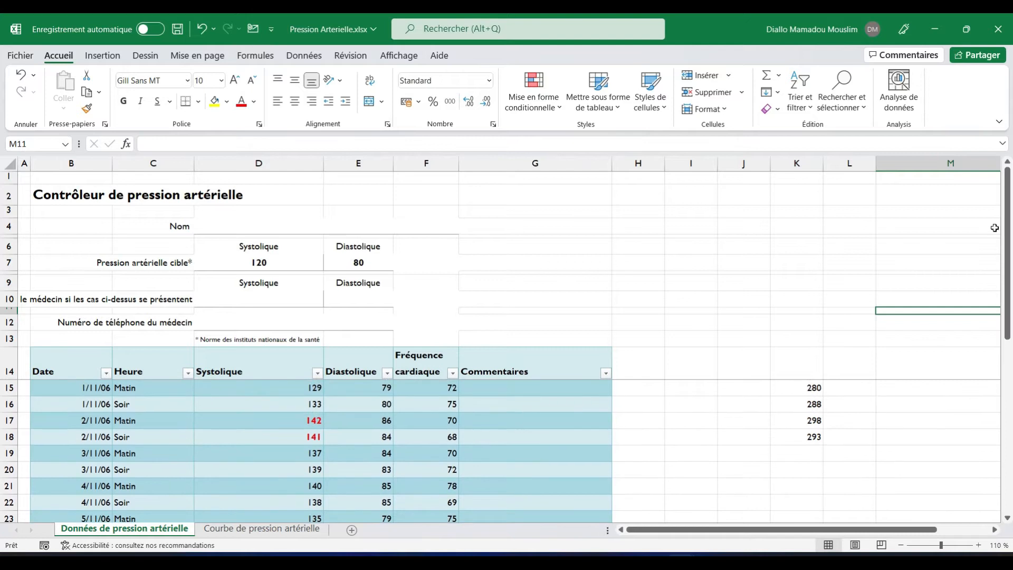
pyautogui.moveTo(808, 385); pyautogui.dragTo(813, 451)
pyautogui.press('Delete')
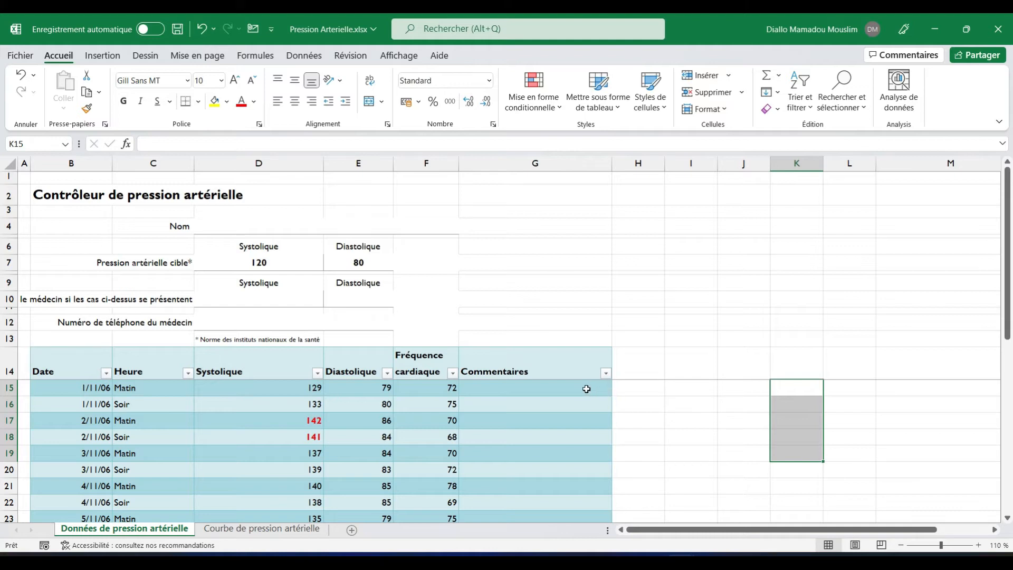
# Add a new table column with the header Somme in cell H14, next to Commentaires
pyautogui.click(635, 389)
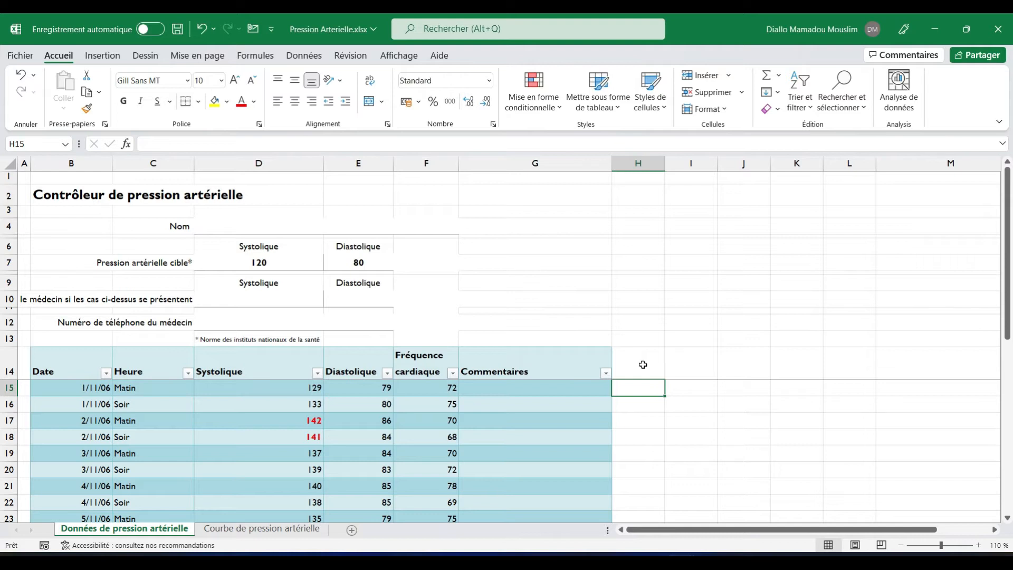
pyautogui.click(642, 364)
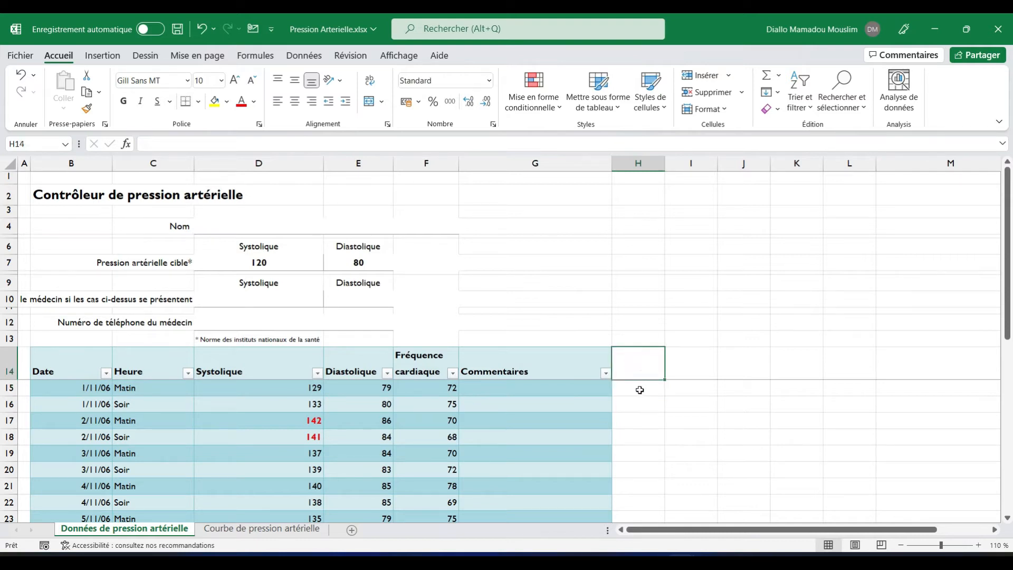
pyautogui.doubleClick(622, 351)
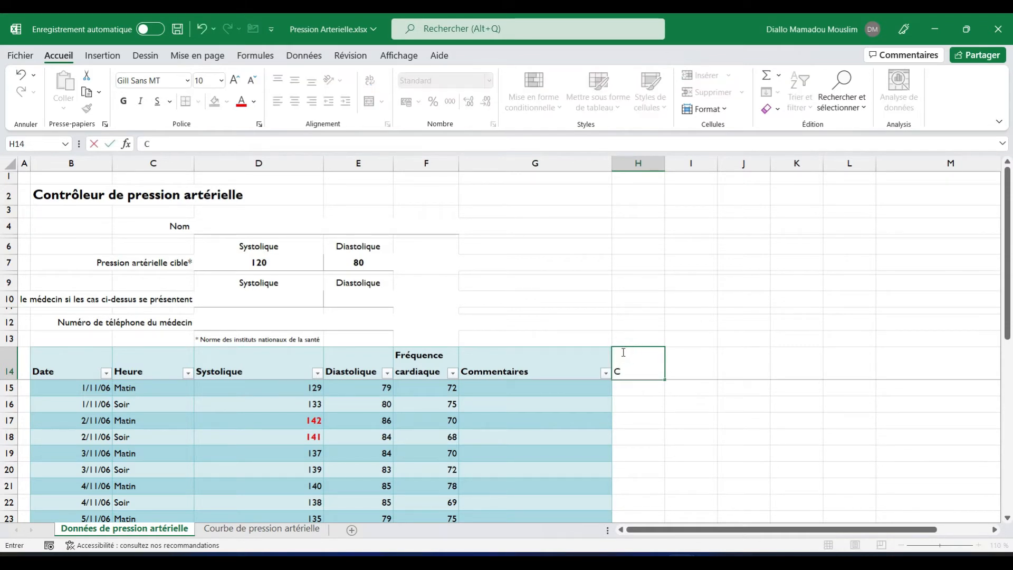
pyautogui.write('Somme')
pyautogui.click(635, 388)
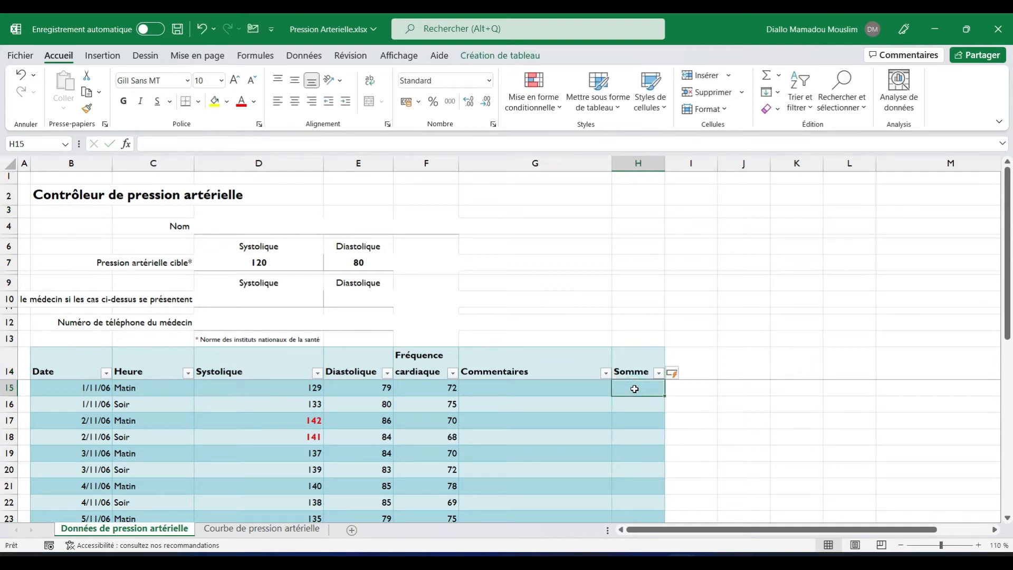
pyautogui.click(726, 374)
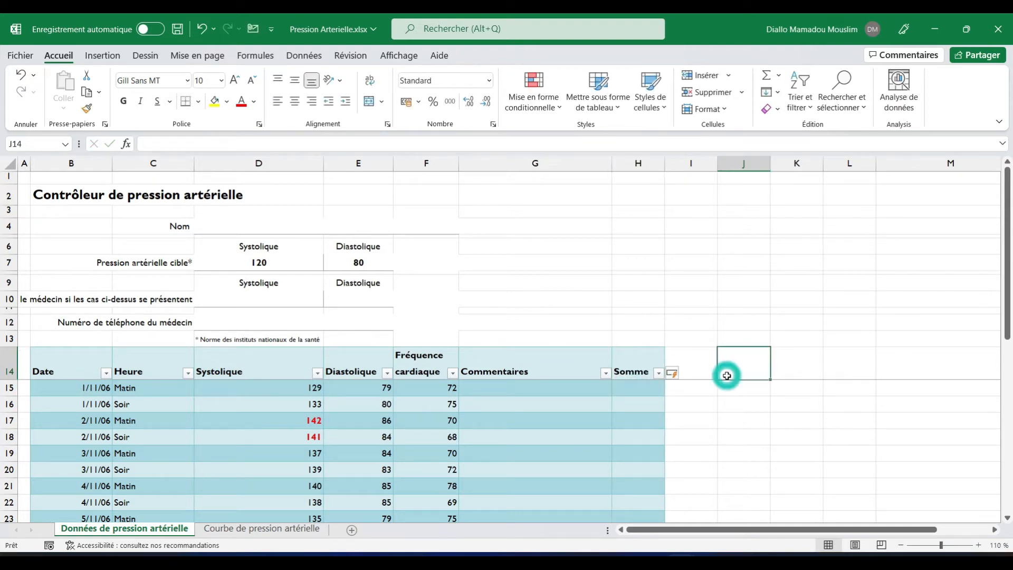
# Enter a SOMME formula in H15 that adds the row's Systolique to Fréquence cardiaque values
pyautogui.click(636, 390)
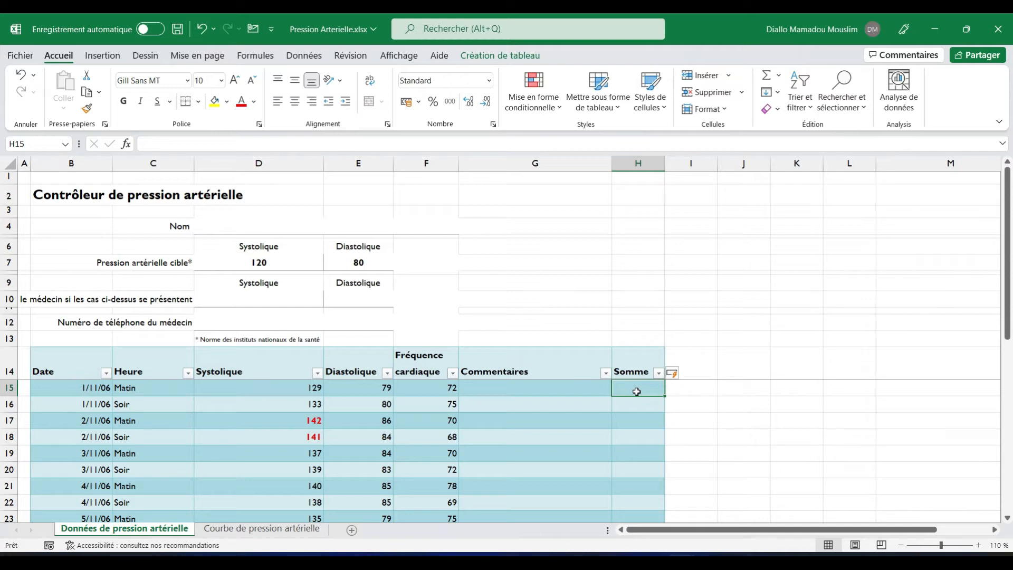
pyautogui.write('=')
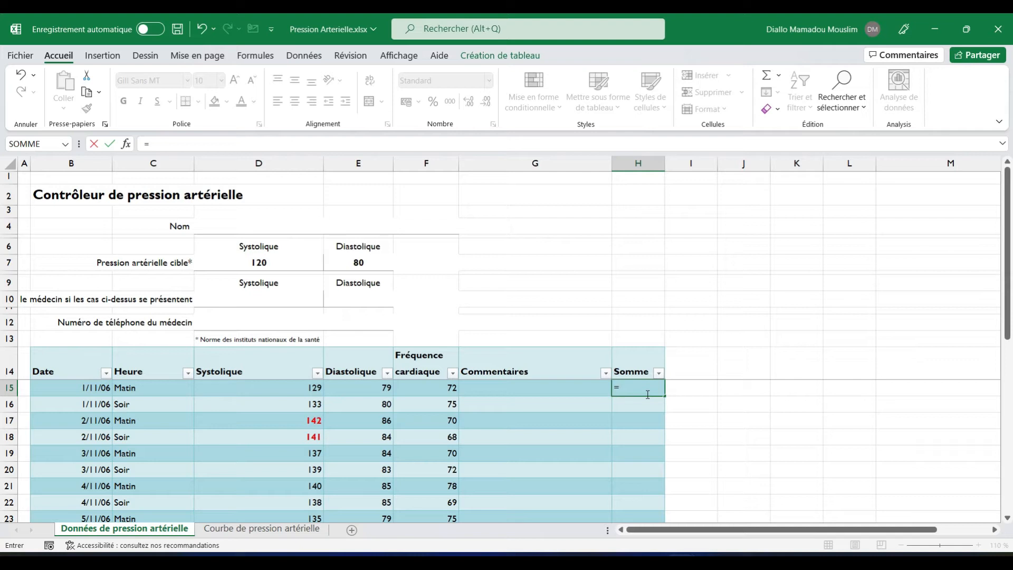
pyautogui.write('s')
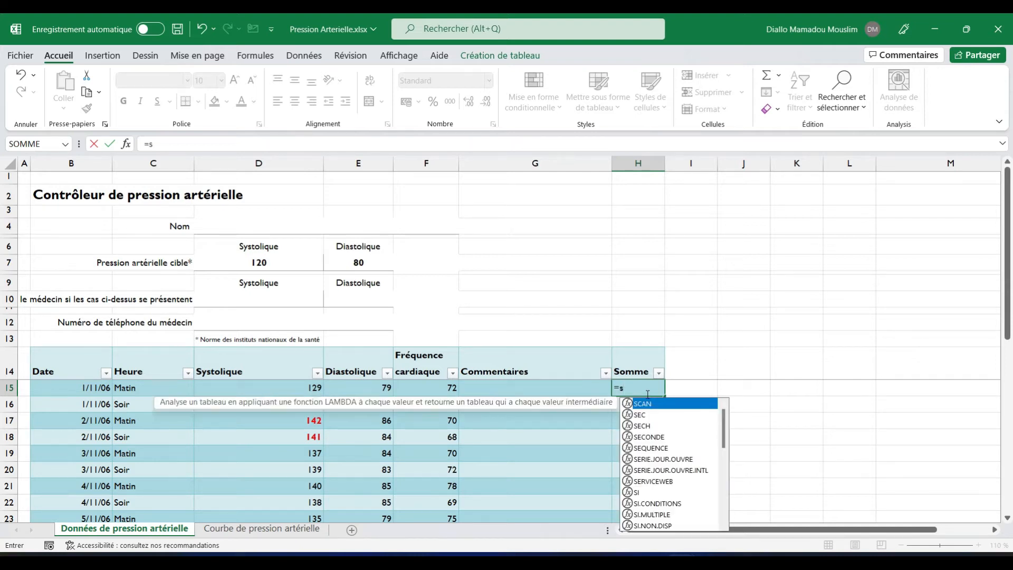
pyautogui.write('omm')
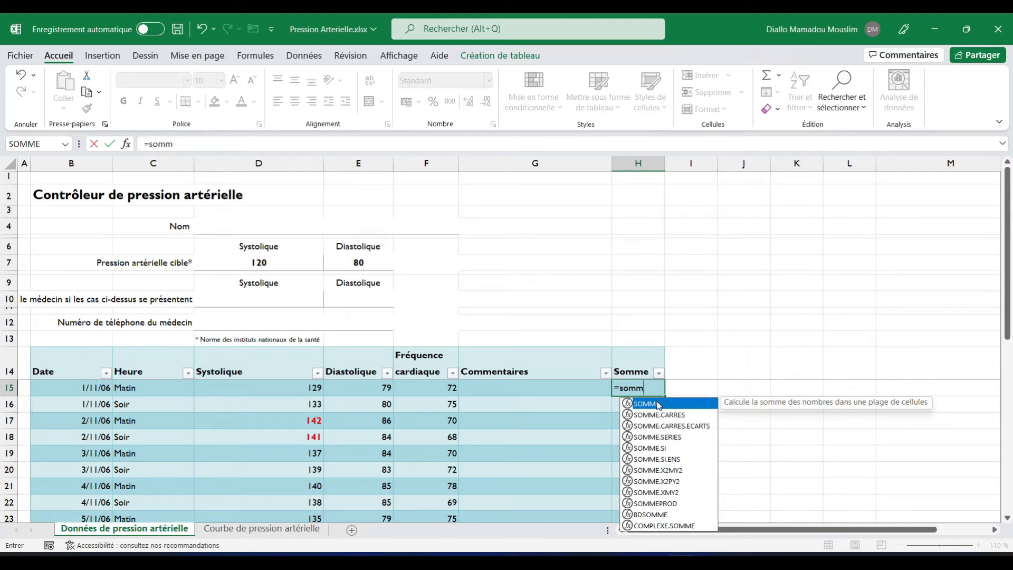
pyautogui.write('e(')
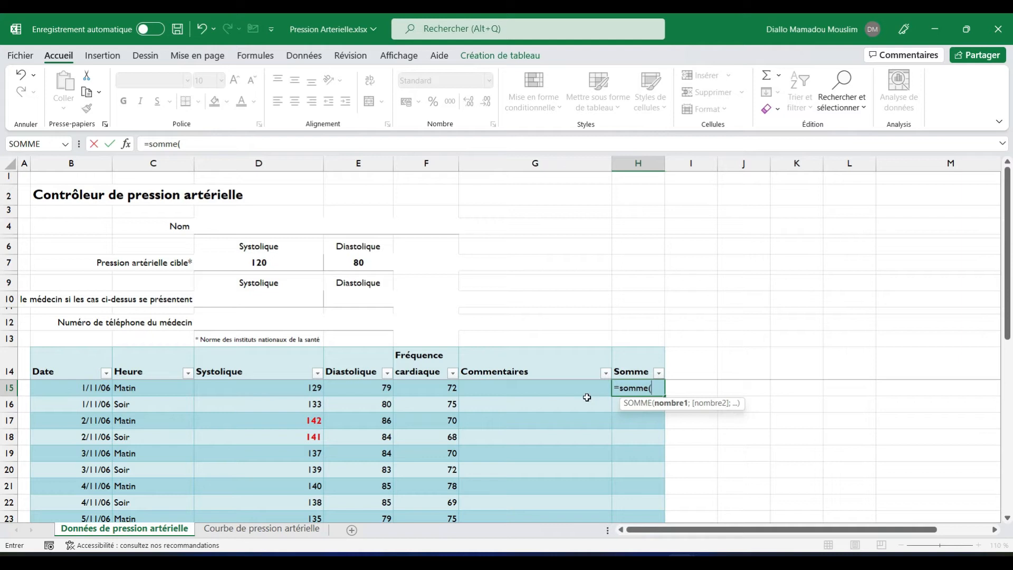
pyautogui.click(290, 391)
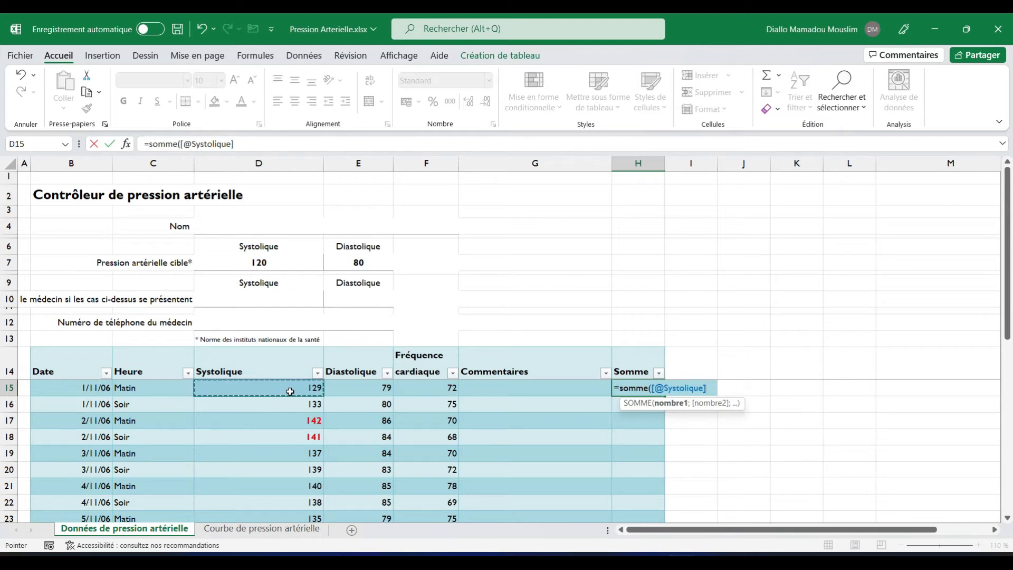
pyautogui.moveTo(311, 390); pyautogui.dragTo(355, 390)
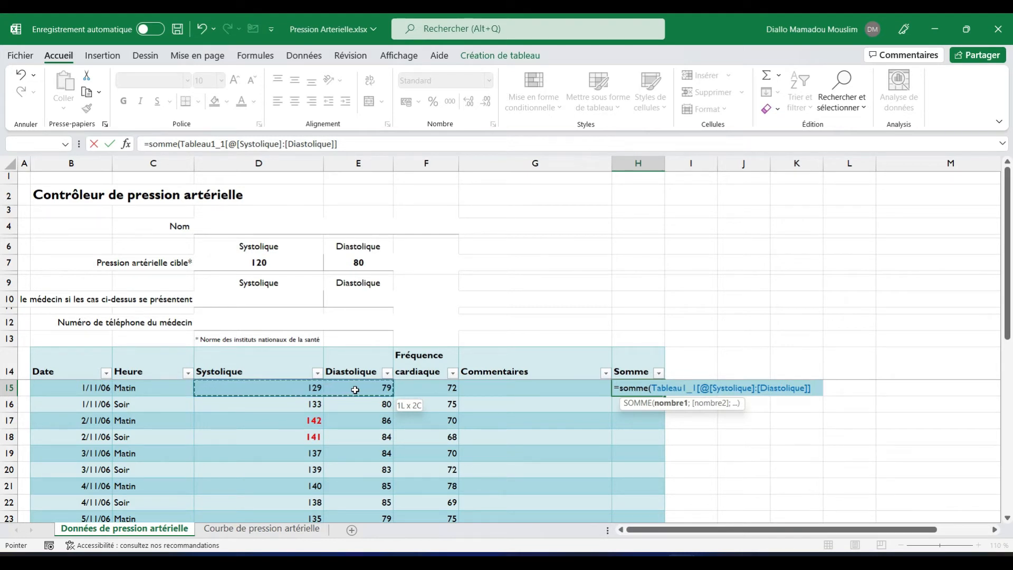
pyautogui.moveTo(355, 389); pyautogui.dragTo(425, 391)
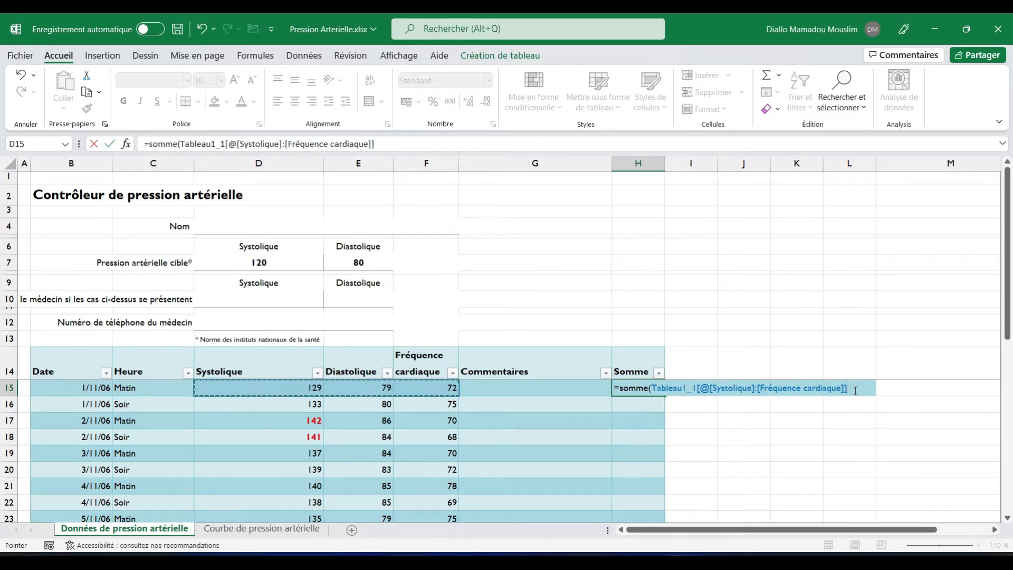
pyautogui.press('Return')
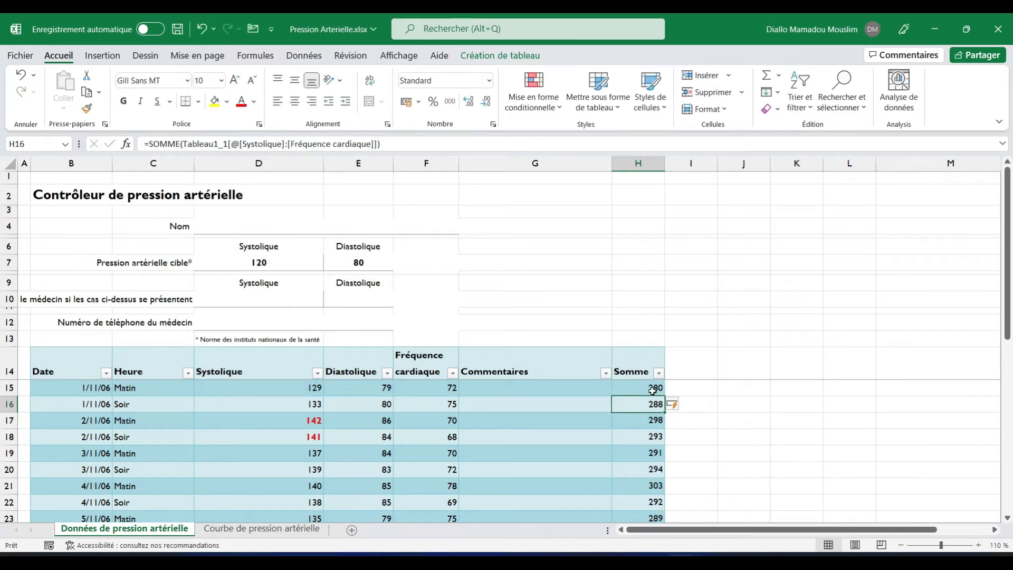
# Look over the Somme column and fill the H15 formula down to H18
pyautogui.scroll(-1, 1009, 285)
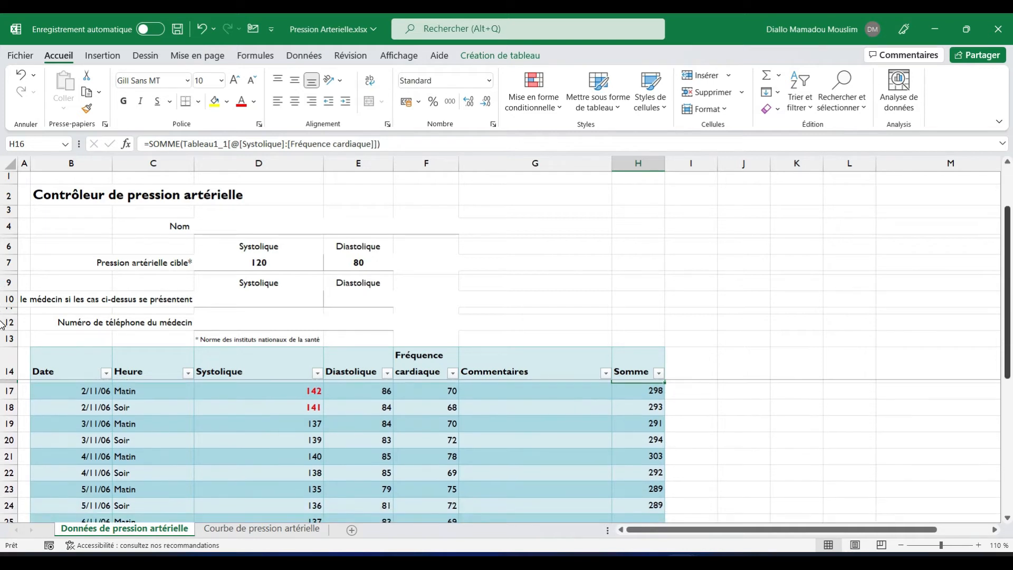
pyautogui.scroll(1, 1008, 284)
pyautogui.click(639, 389)
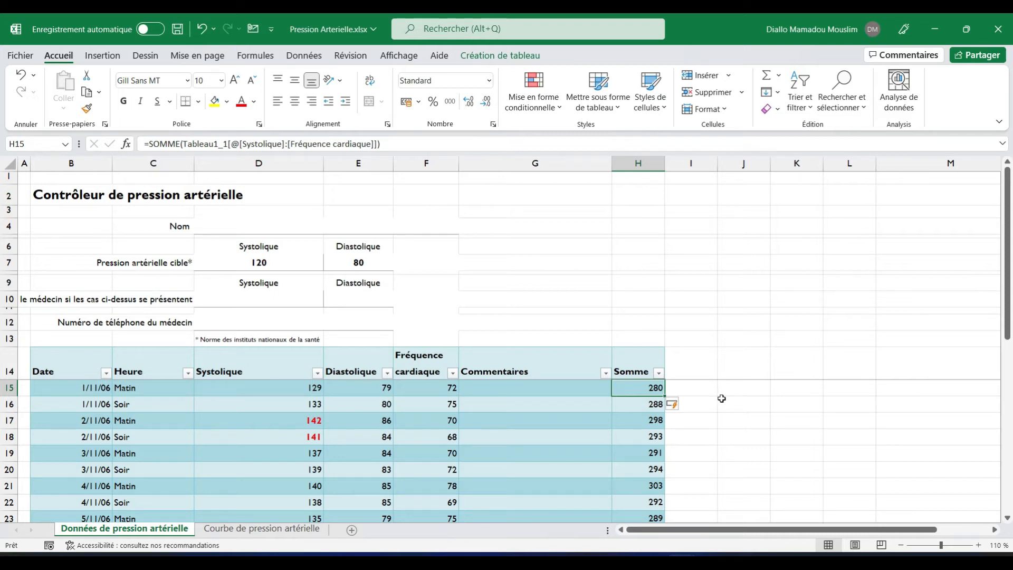
pyautogui.moveTo(664, 393); pyautogui.dragTo(664, 441)
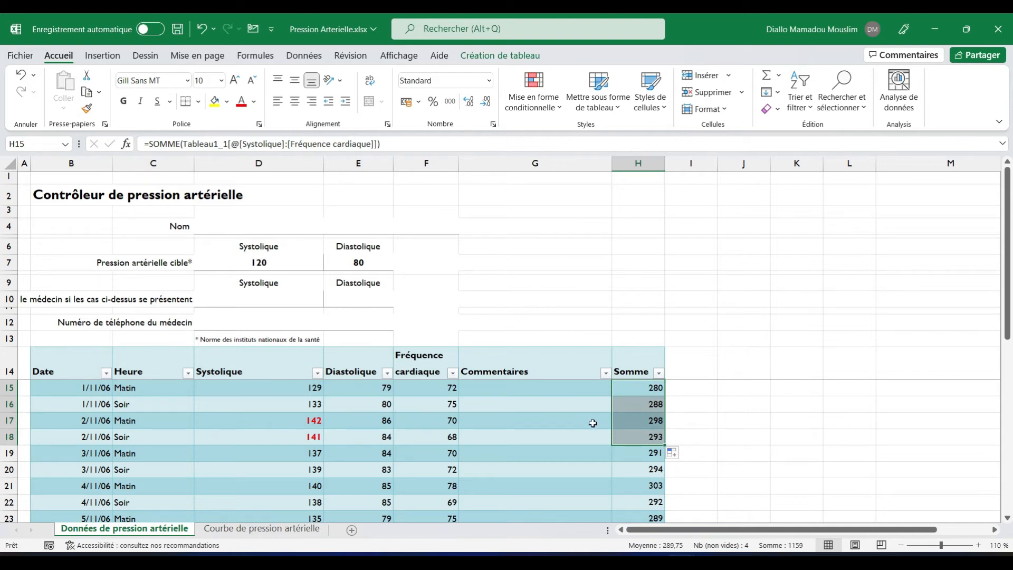
# Try to enter =somme() without any arguments in cell K10, outside the table
pyautogui.click(809, 293)
pyautogui.write('=')
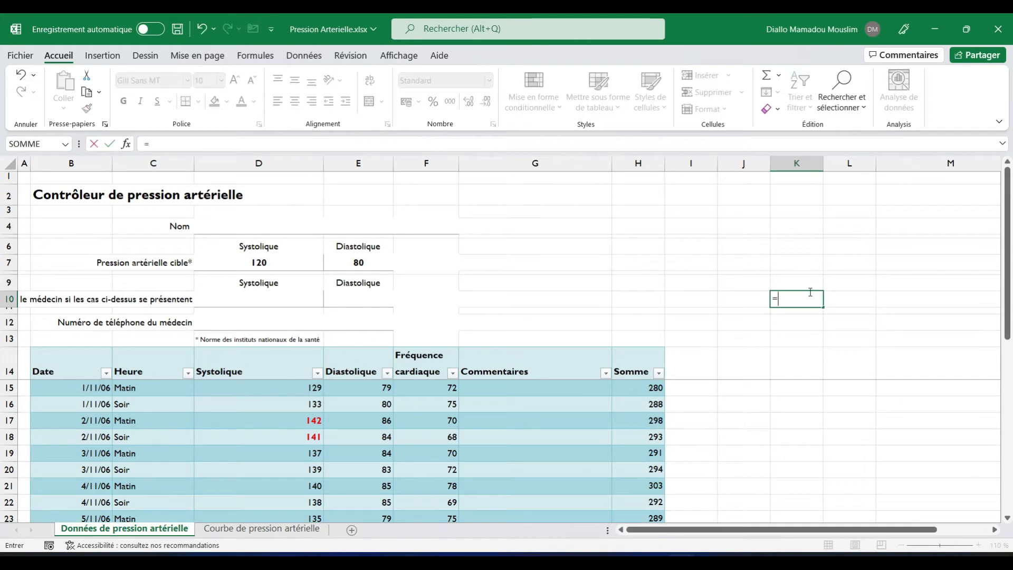
pyautogui.write('somme')
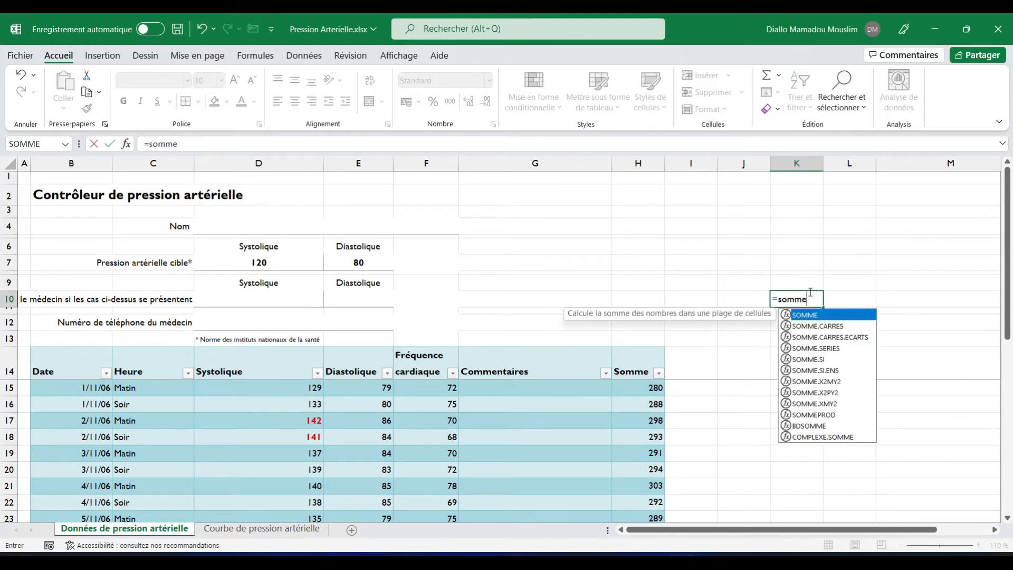
pyautogui.write('(')
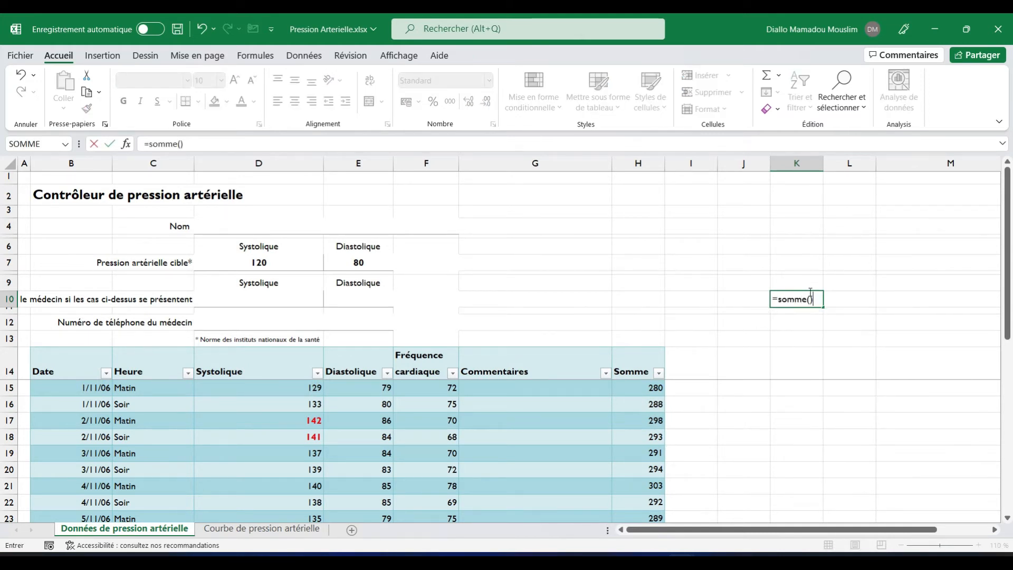
pyautogui.write(')')
pyautogui.press('Return')
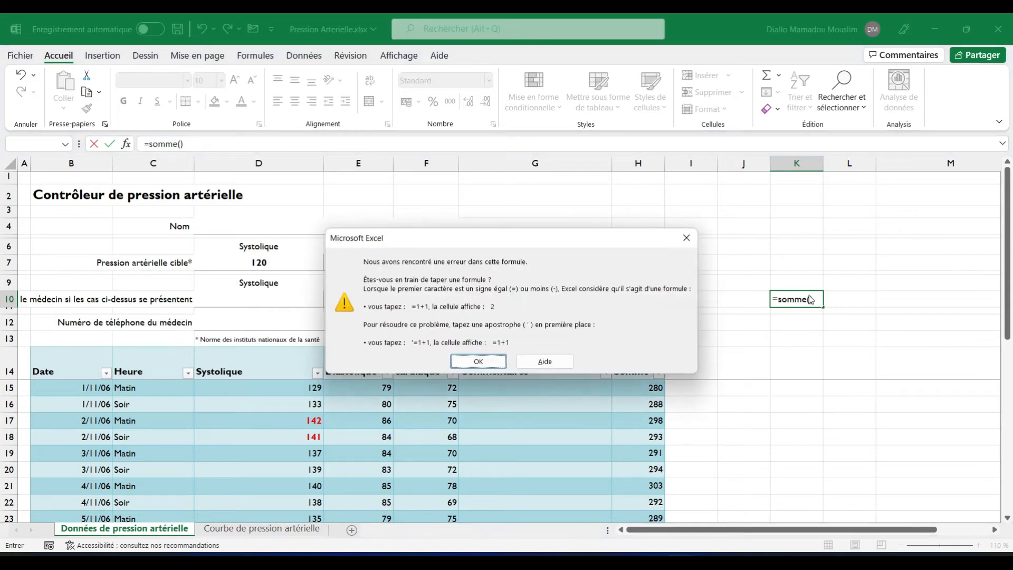
pyautogui.click(686, 240)
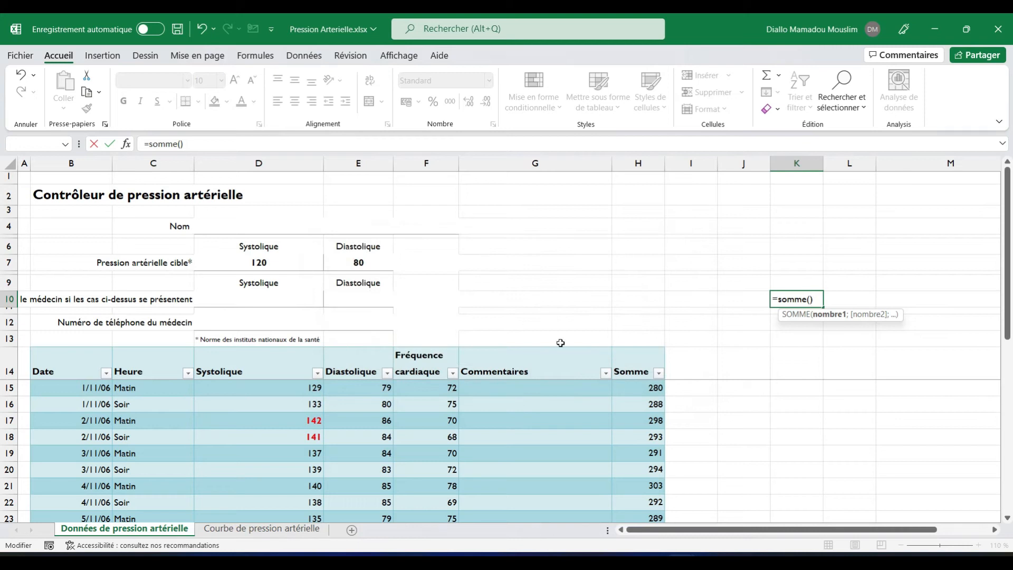
# Complete the formula in K10 as =somme(D15+E15+F15)
pyautogui.click(292, 389)
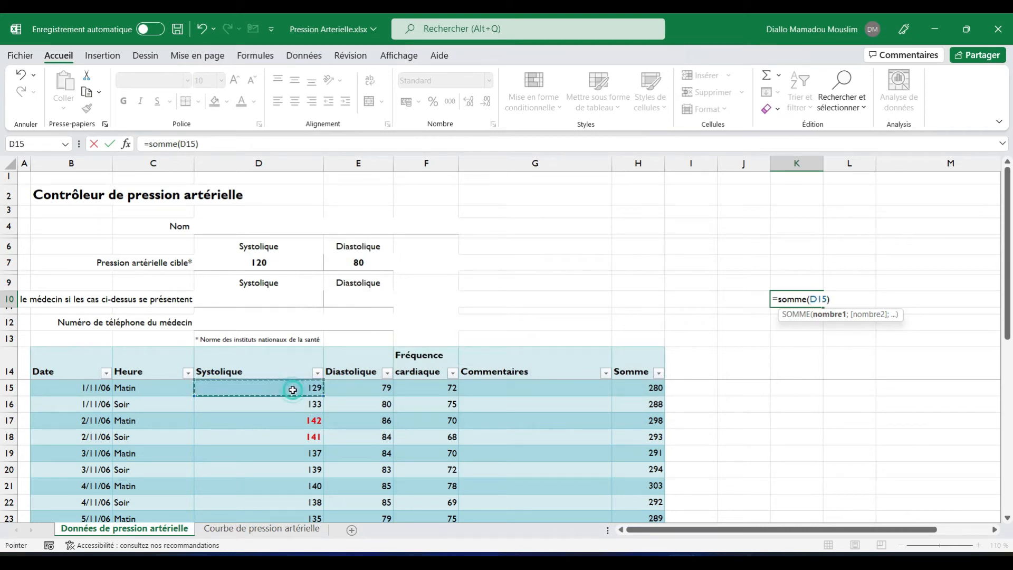
pyautogui.write('+')
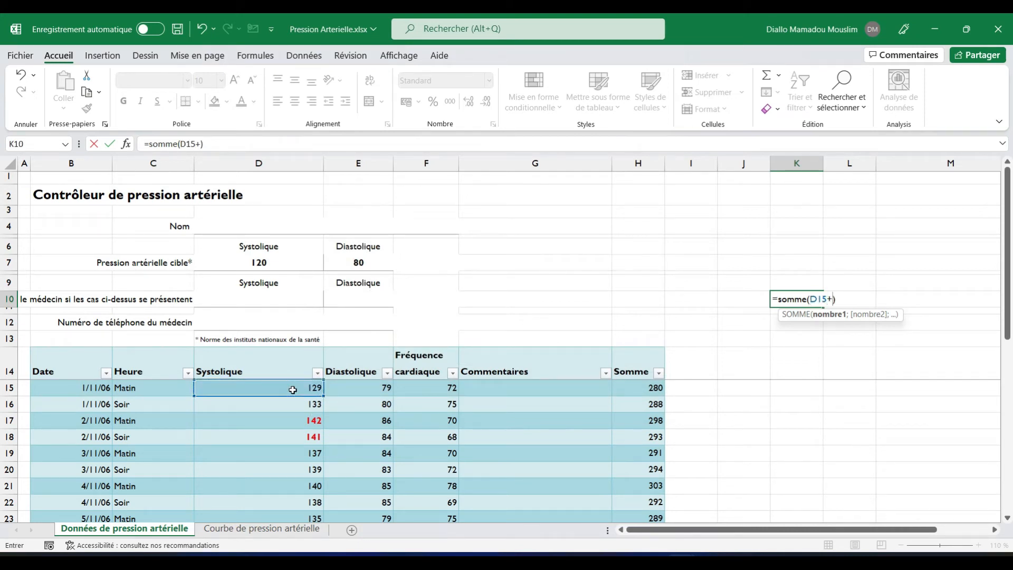
pyautogui.click(376, 388)
pyautogui.write('+')
pyautogui.click(430, 388)
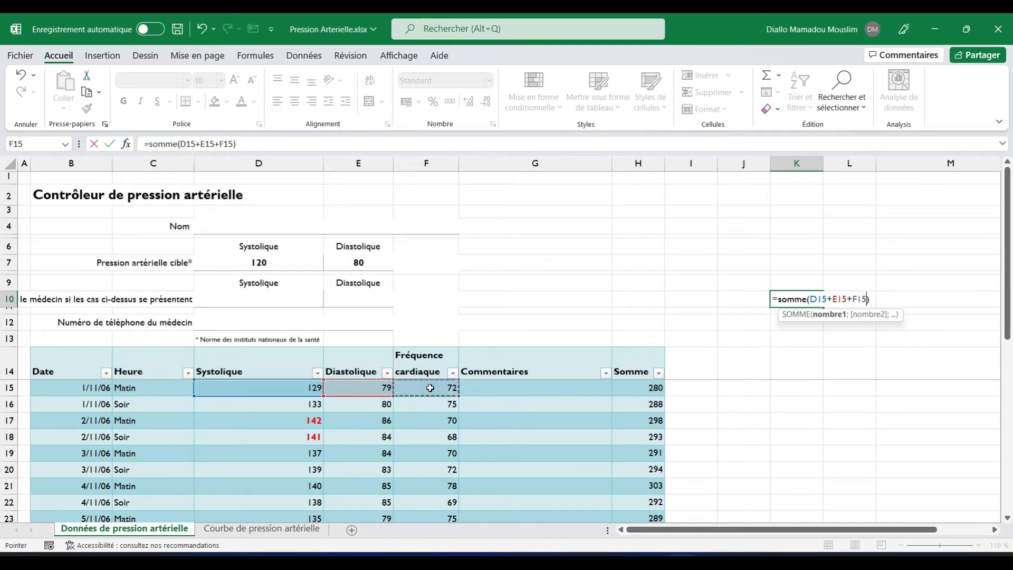
pyautogui.press('Return')
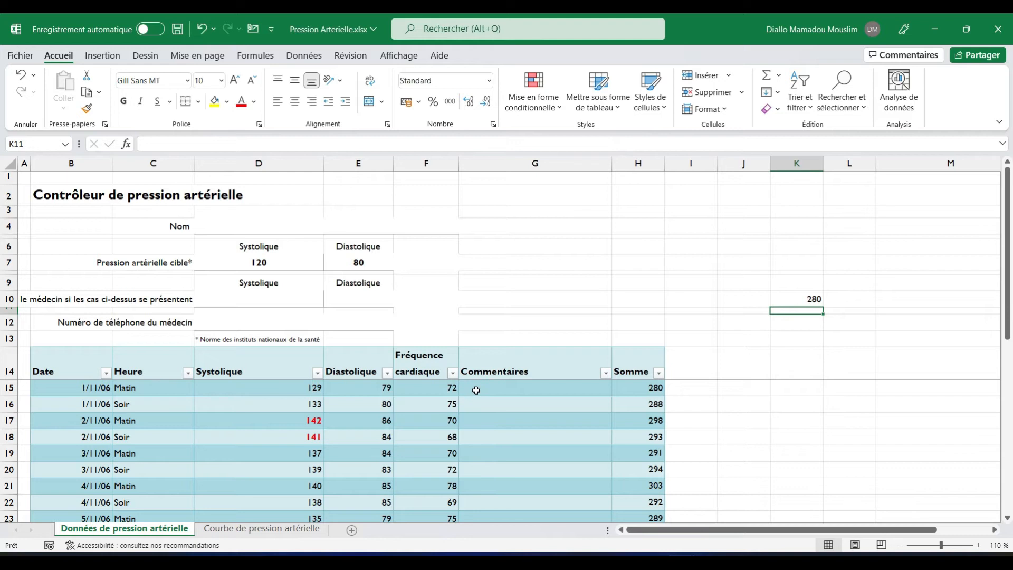
# Examine the SOMME formula in H15 and compare its table reference with the table's name in the table design settings
pyautogui.click(644, 385)
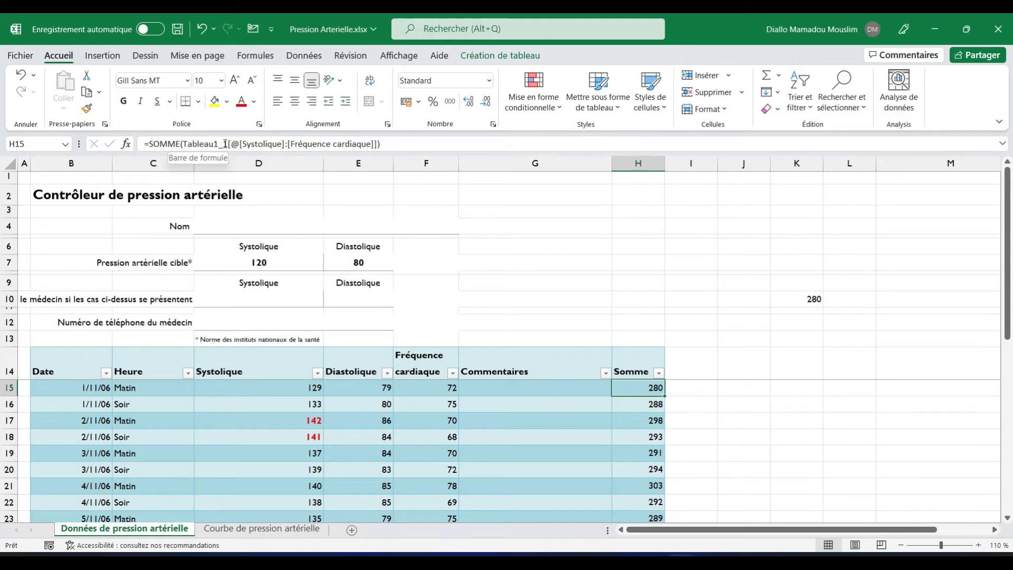
pyautogui.click(507, 54)
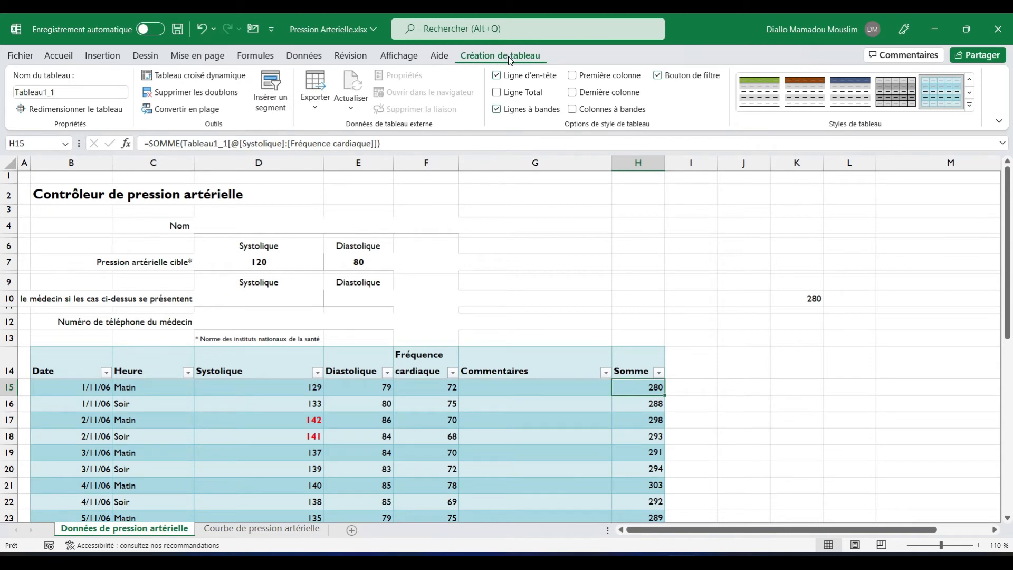
pyautogui.click(63, 89)
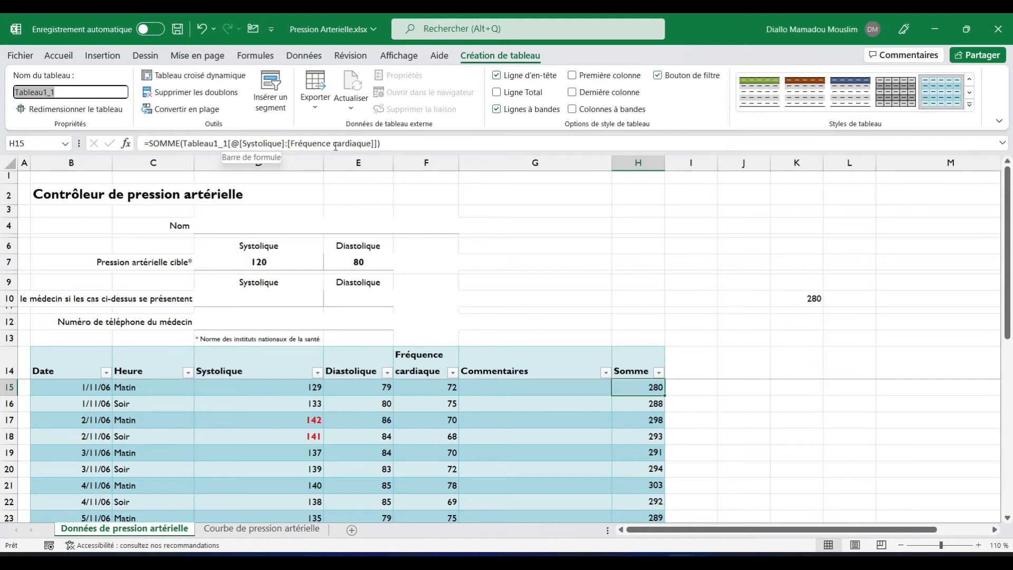
pyautogui.click(383, 143)
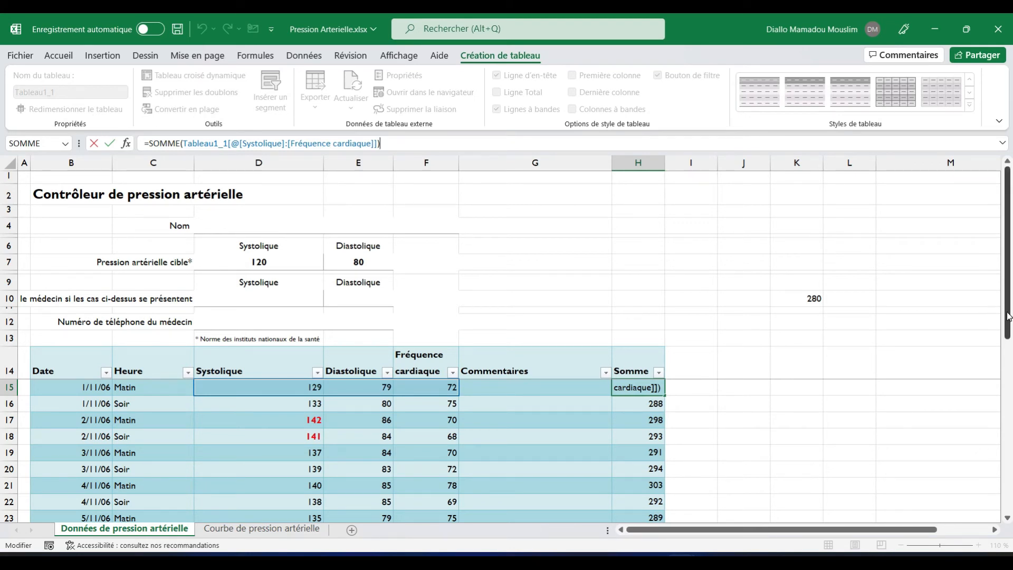
pyautogui.moveTo(1008, 315); pyautogui.dragTo(1008, 309)
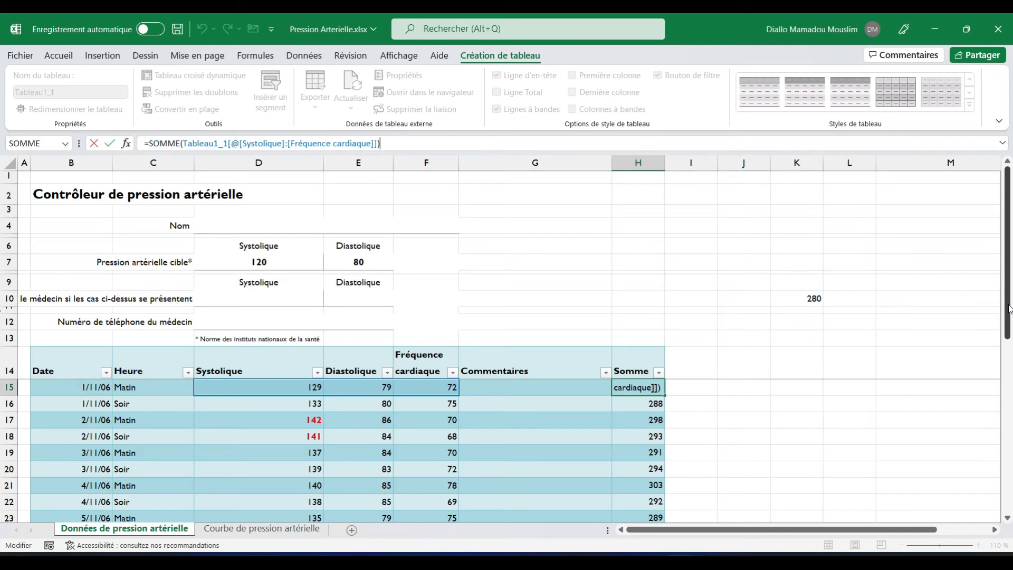
# Enter =somme(H15+H16) in cell K14 to add the first two Somme values
pyautogui.click(801, 360)
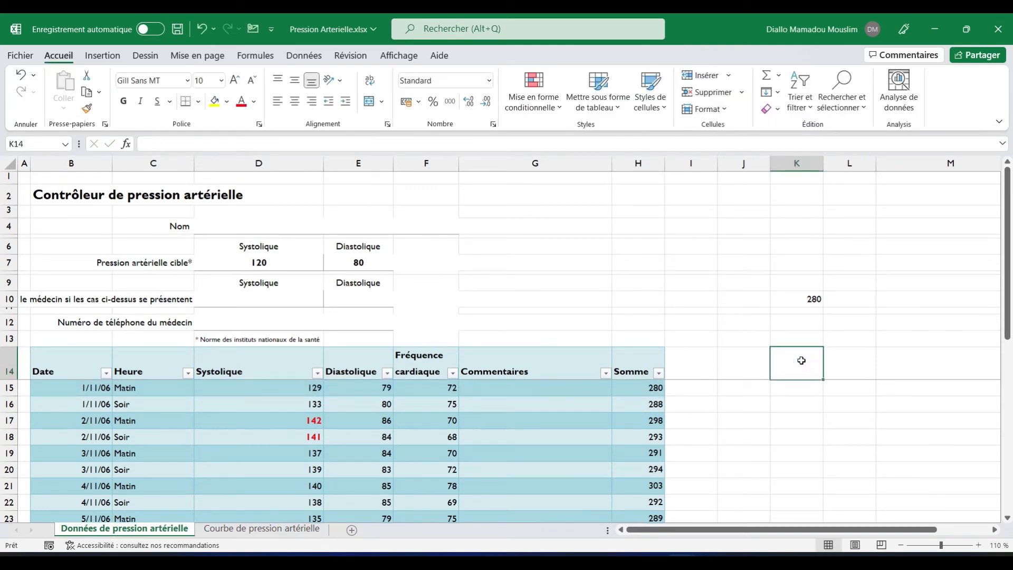
pyautogui.write('=somme')
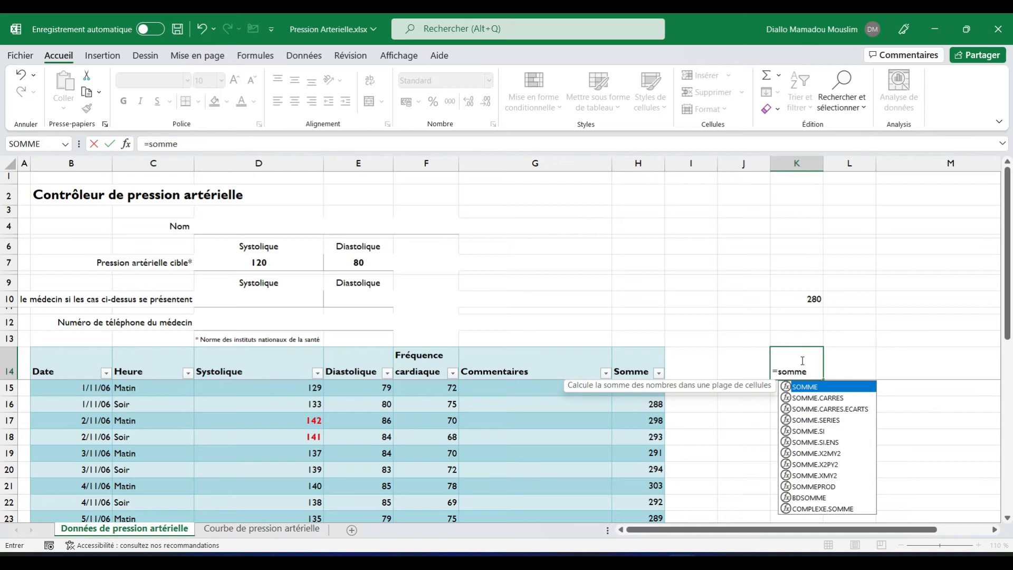
pyautogui.write('(')
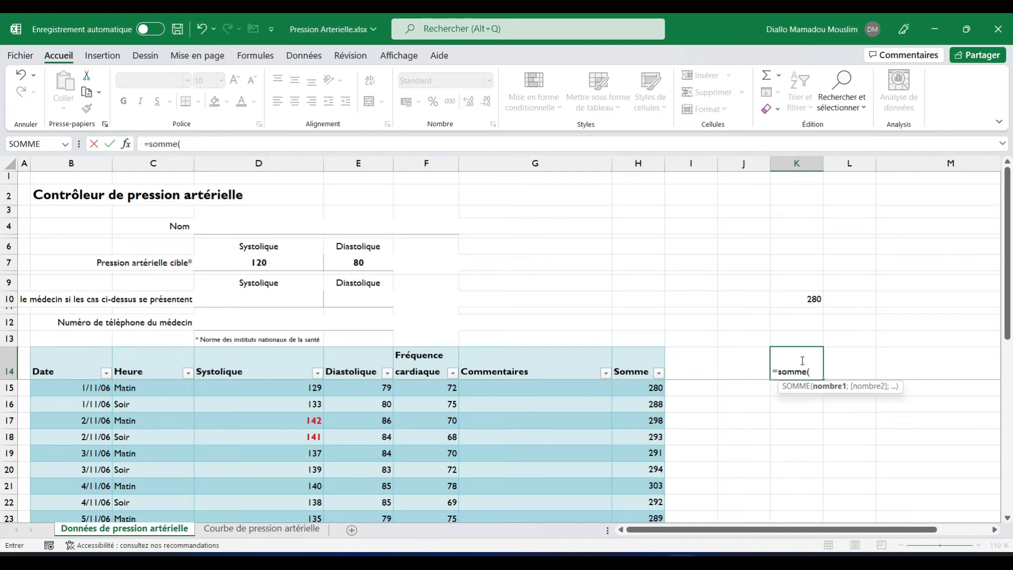
pyautogui.moveTo(1008, 327); pyautogui.dragTo(1007, 327)
pyautogui.click(642, 388)
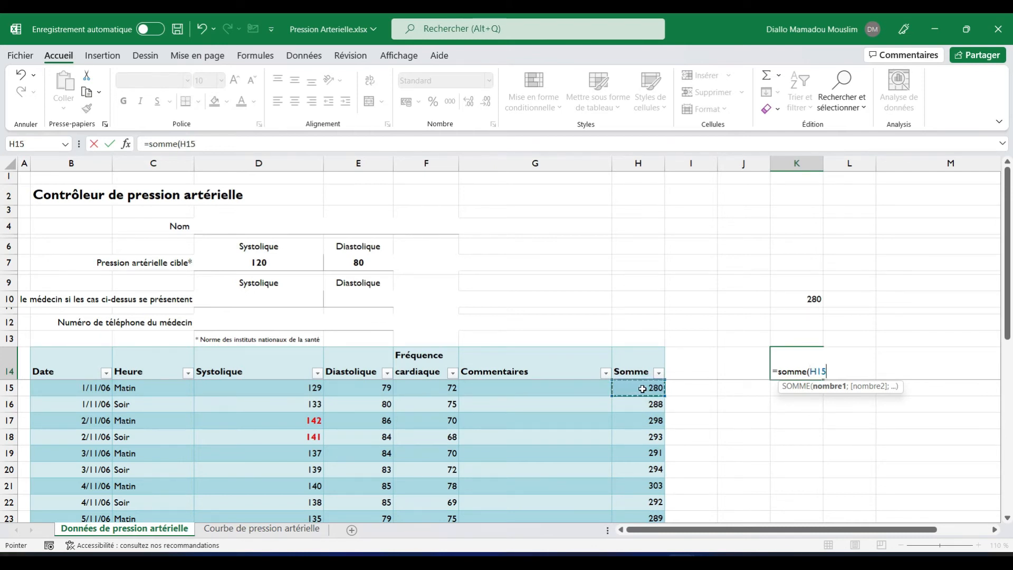
pyautogui.write('+')
pyautogui.click(648, 407)
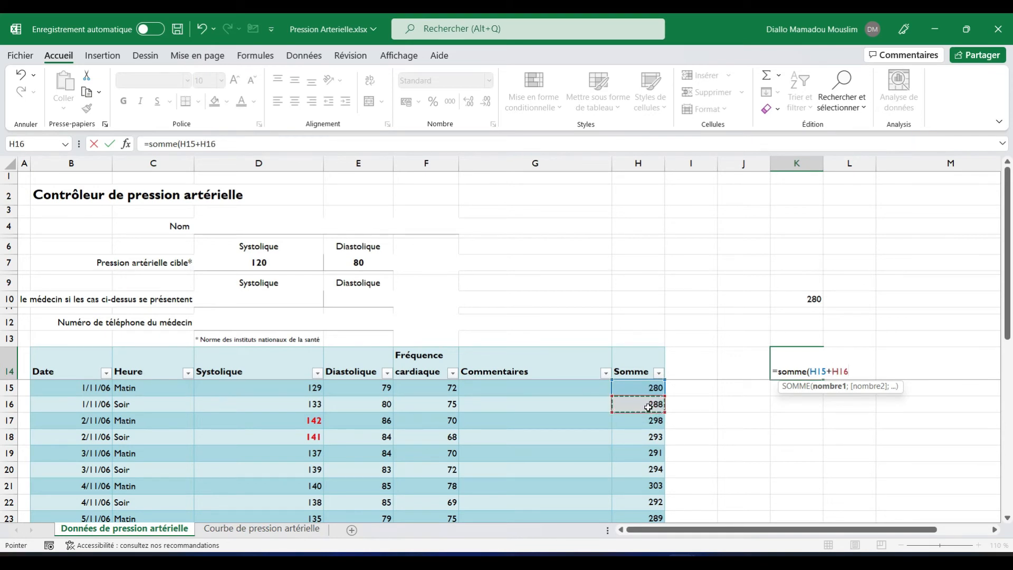
pyautogui.write(')')
pyautogui.press('Return')
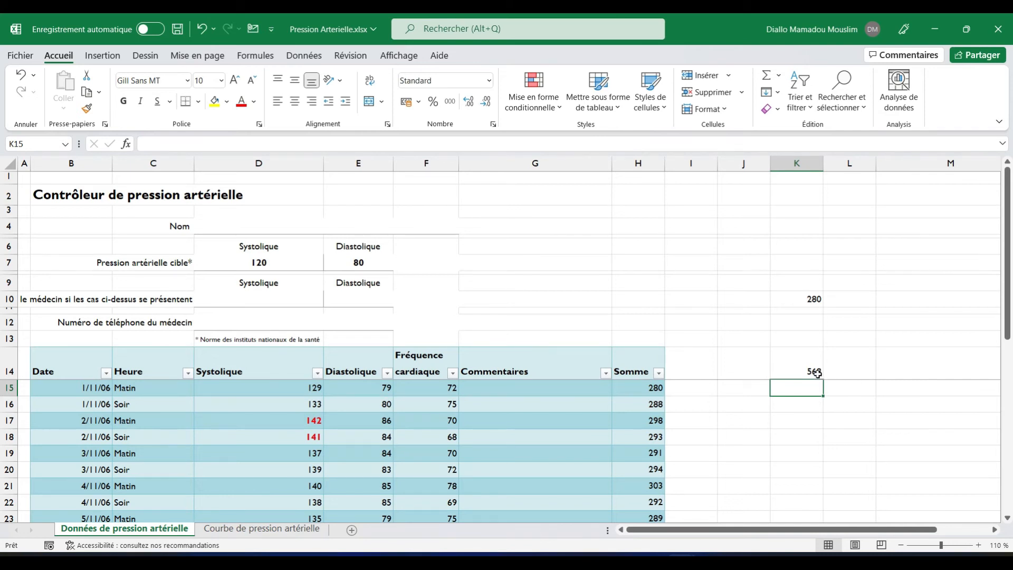
# Enter a SOMME formula in K17 with the two ranges D15:F15 and D16:F16 separated by a semicolon, and review it
pyautogui.click(813, 425)
pyautogui.write('=somme')
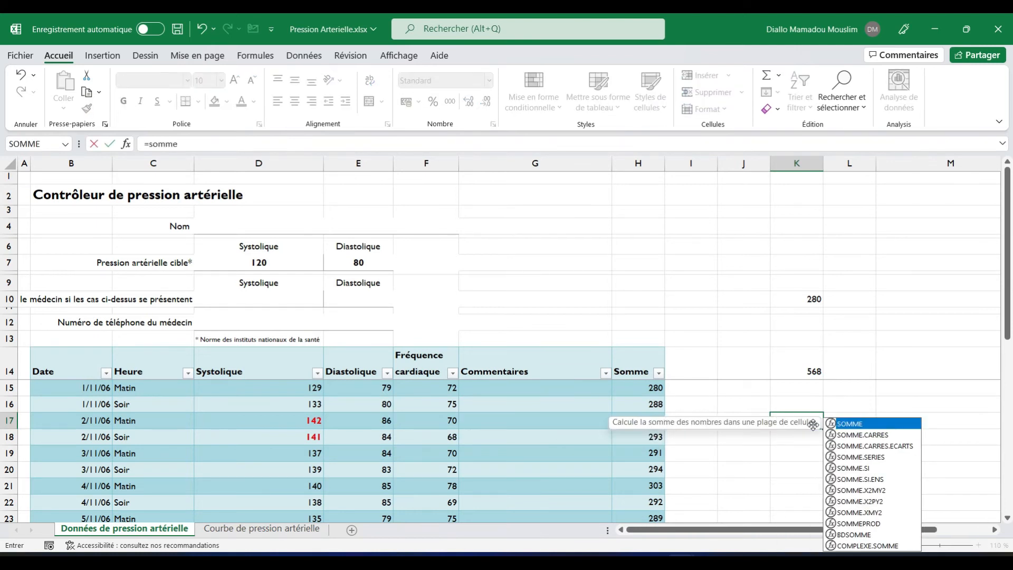
pyautogui.write('(')
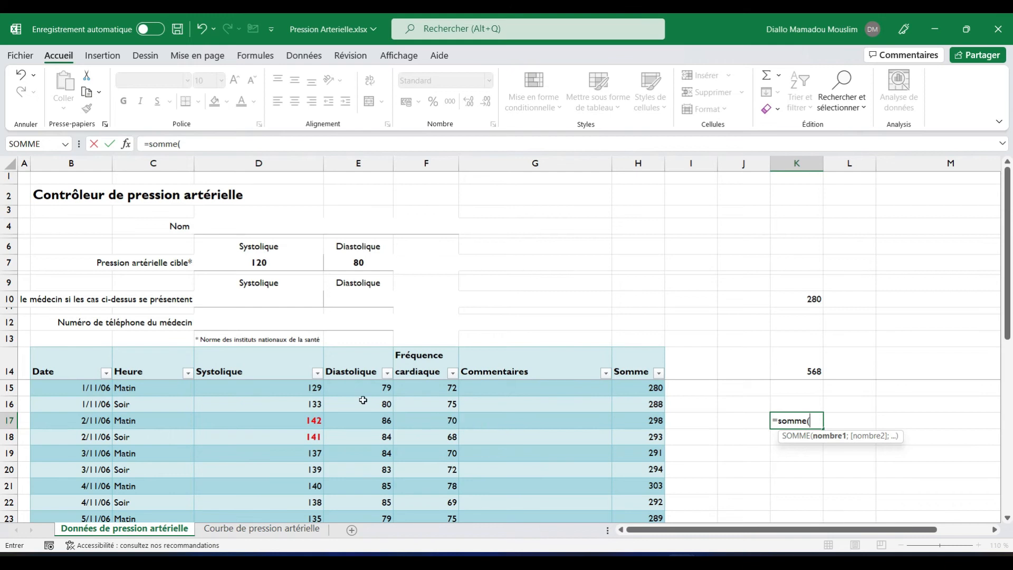
pyautogui.moveTo(297, 390); pyautogui.dragTo(455, 390)
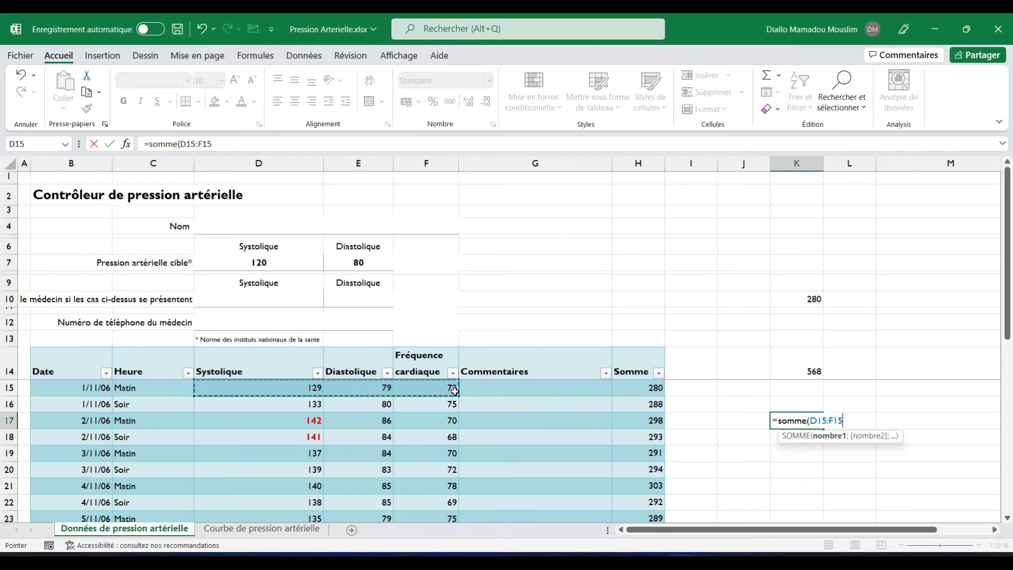
pyautogui.write(';')
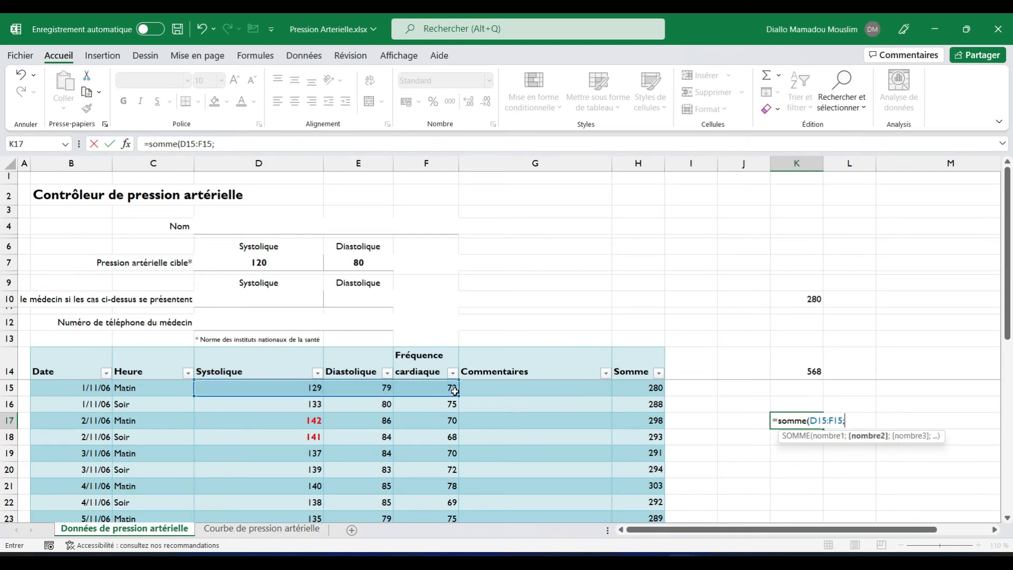
pyautogui.moveTo(242, 406); pyautogui.dragTo(428, 407)
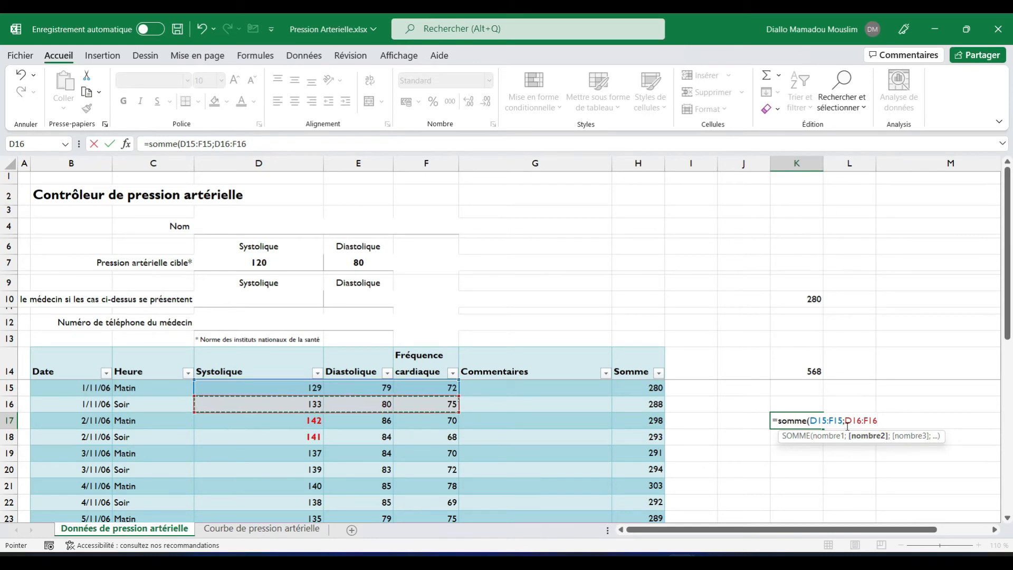
pyautogui.press('Return')
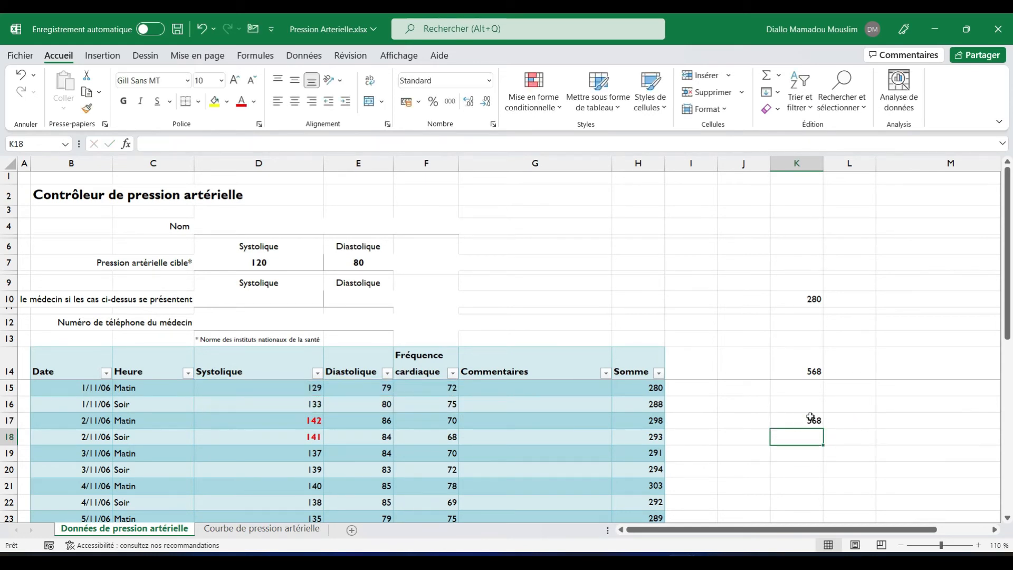
pyautogui.click(812, 419)
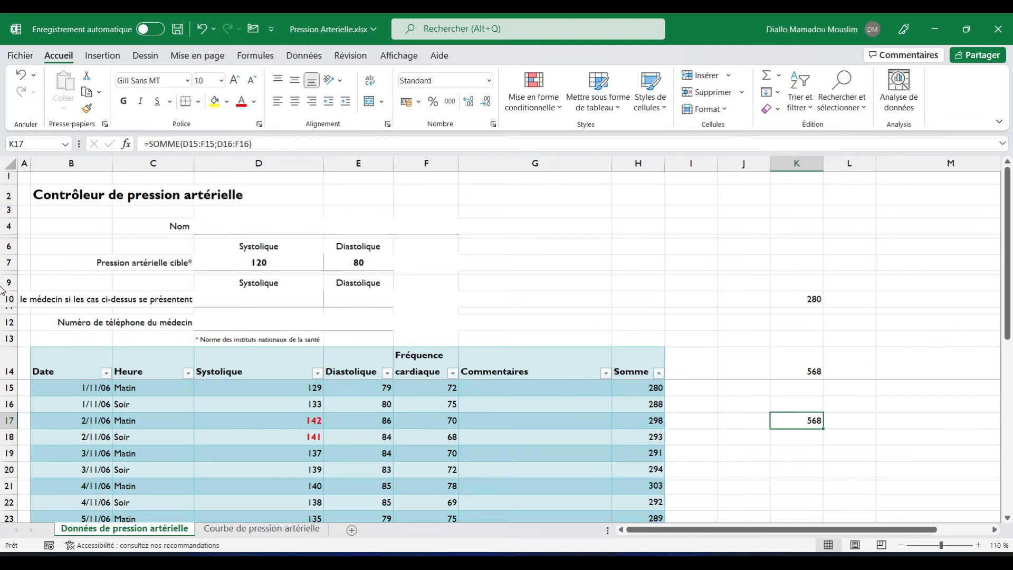
# Create a new workbook from the Plan d'amortissement template
pyautogui.moveTo(1007, 290); pyautogui.dragTo(1007, 375)
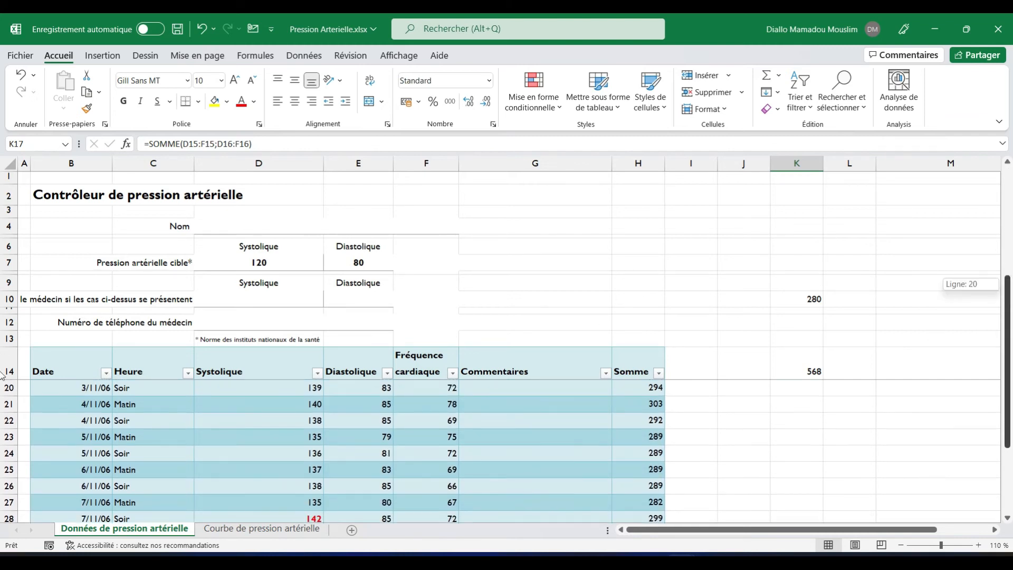
pyautogui.moveTo(2, 375); pyautogui.dragTo(1005, 255)
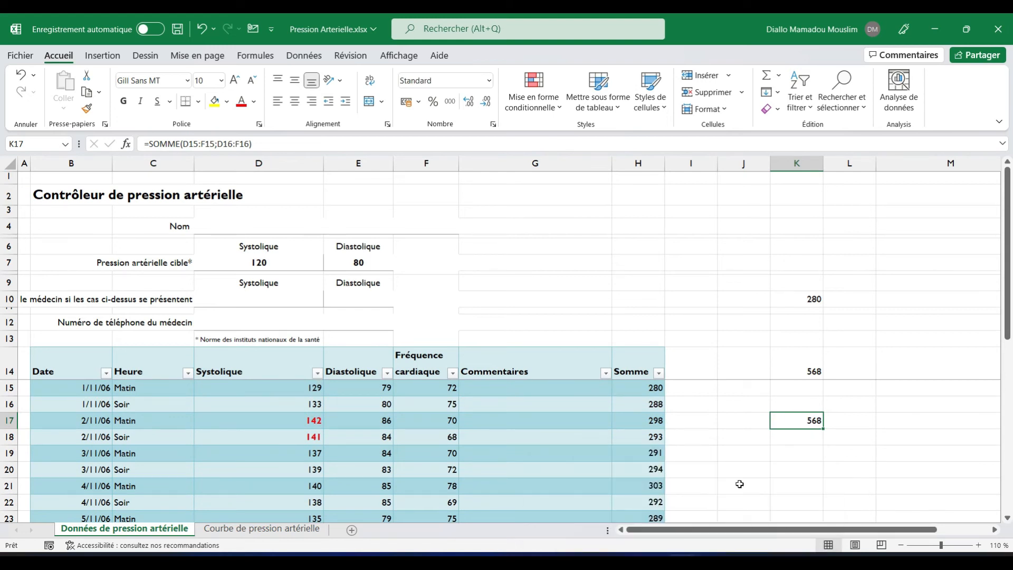
pyautogui.click(22, 54)
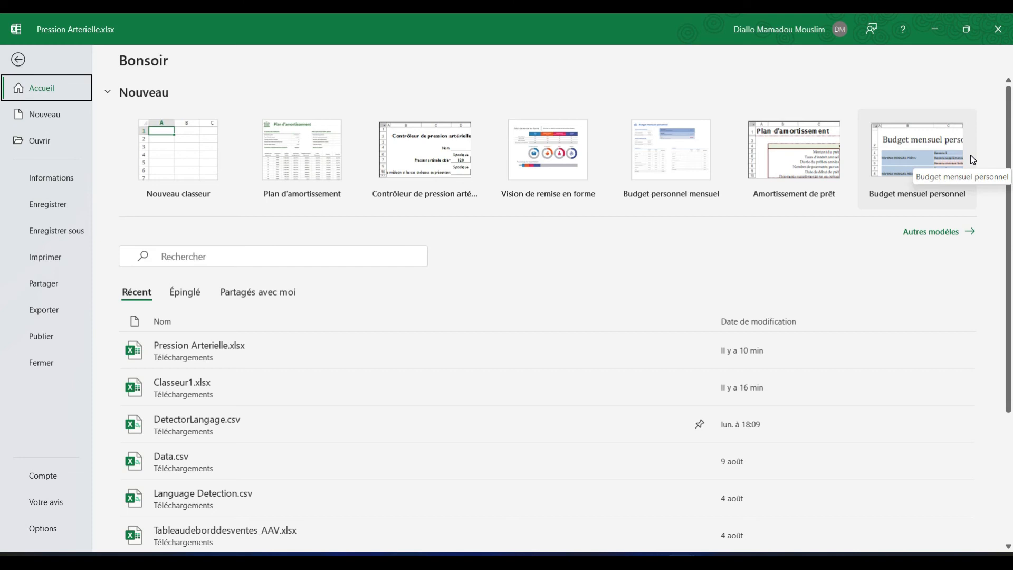
pyautogui.click(311, 170)
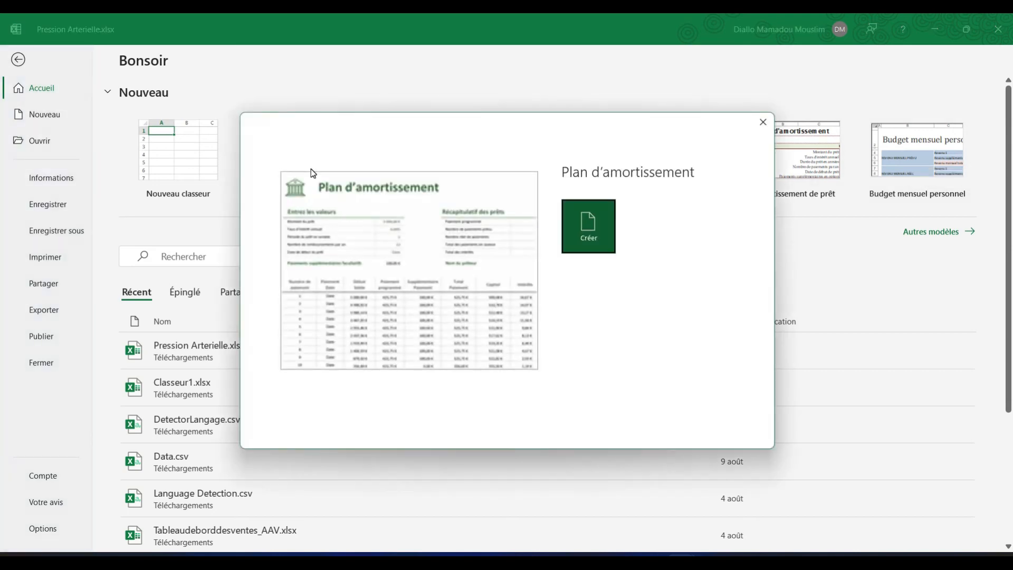
pyautogui.click(591, 237)
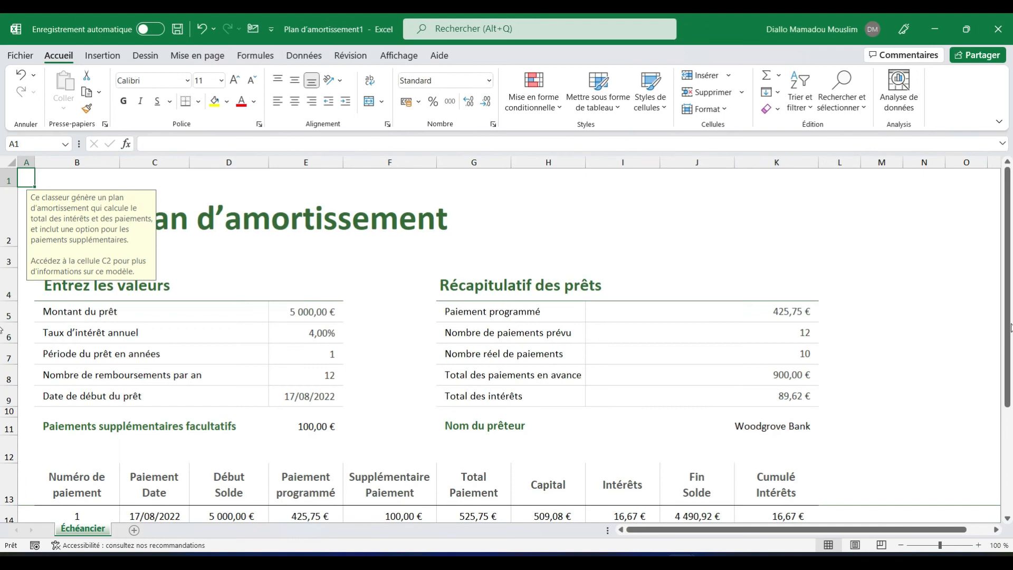
# Look over the payment schedule, the available number formats and the formulas in the Total Paiement, Intérêts and Paiement programmé columns
pyautogui.scroll(-2, 2, 433)
pyautogui.scroll(-1, 999, 450)
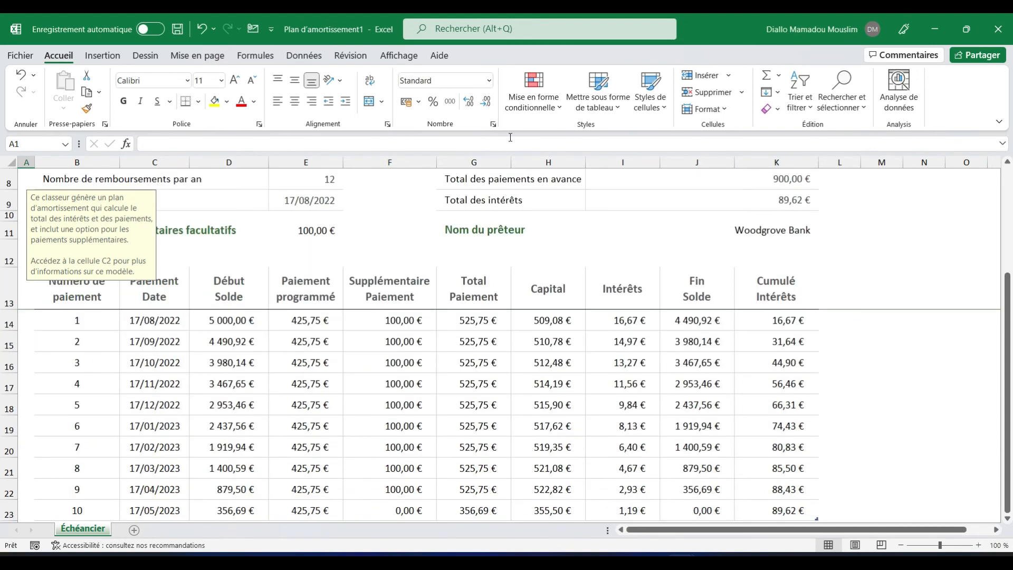
pyautogui.click(489, 83)
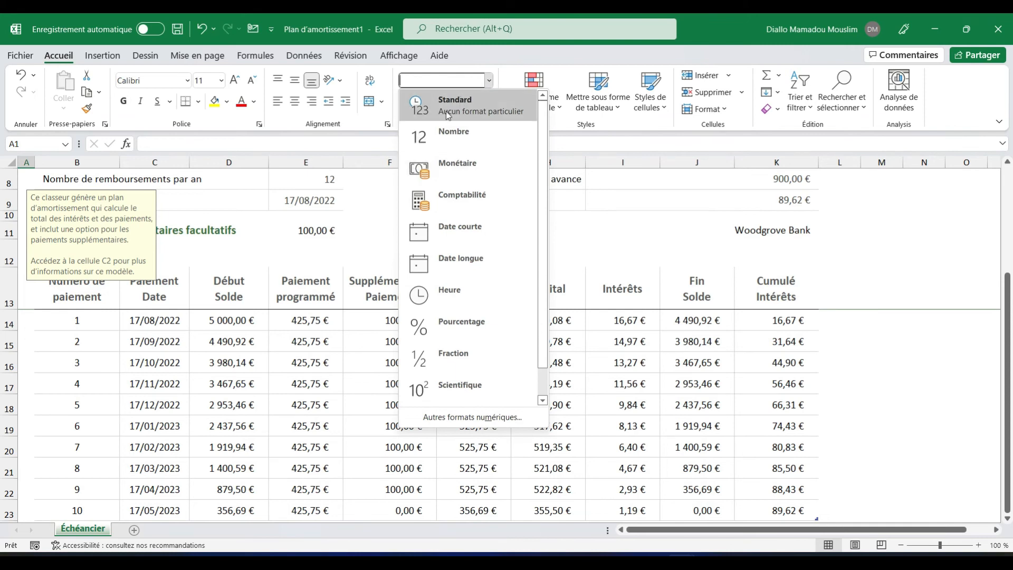
pyautogui.click(311, 380)
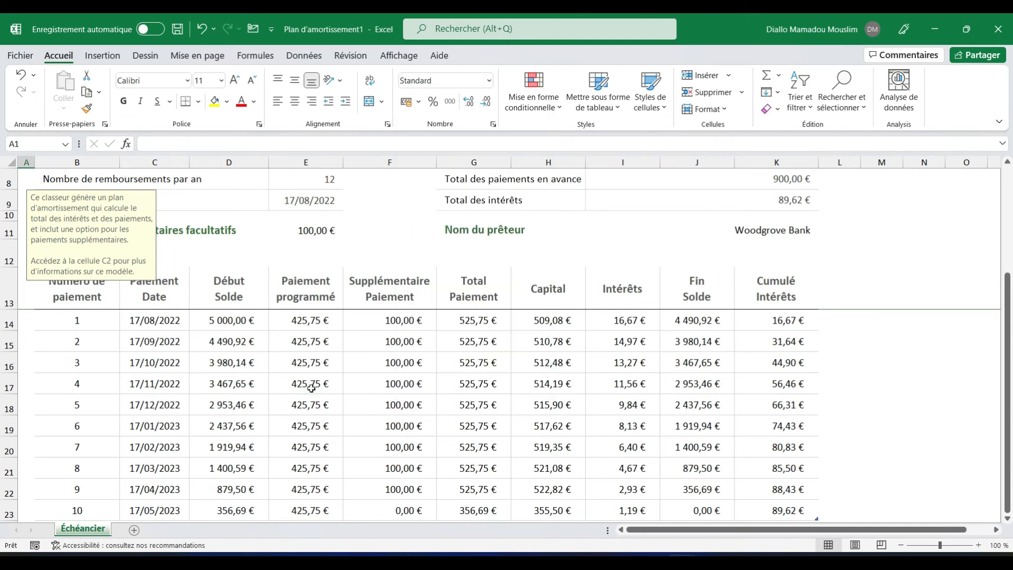
pyautogui.click(311, 381)
pyautogui.click(468, 384)
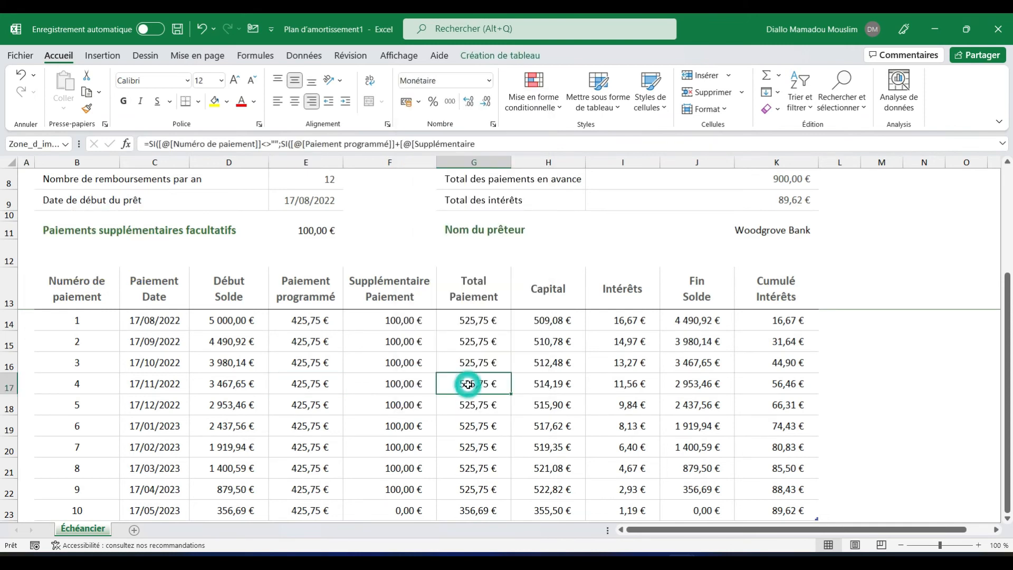
pyautogui.click(640, 362)
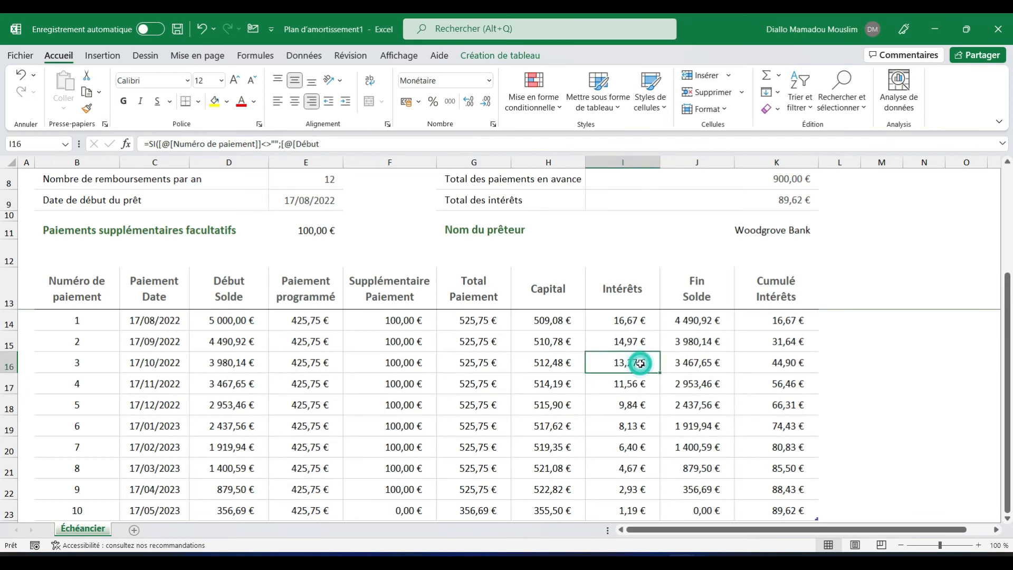
pyautogui.click(503, 370)
pyautogui.click(316, 365)
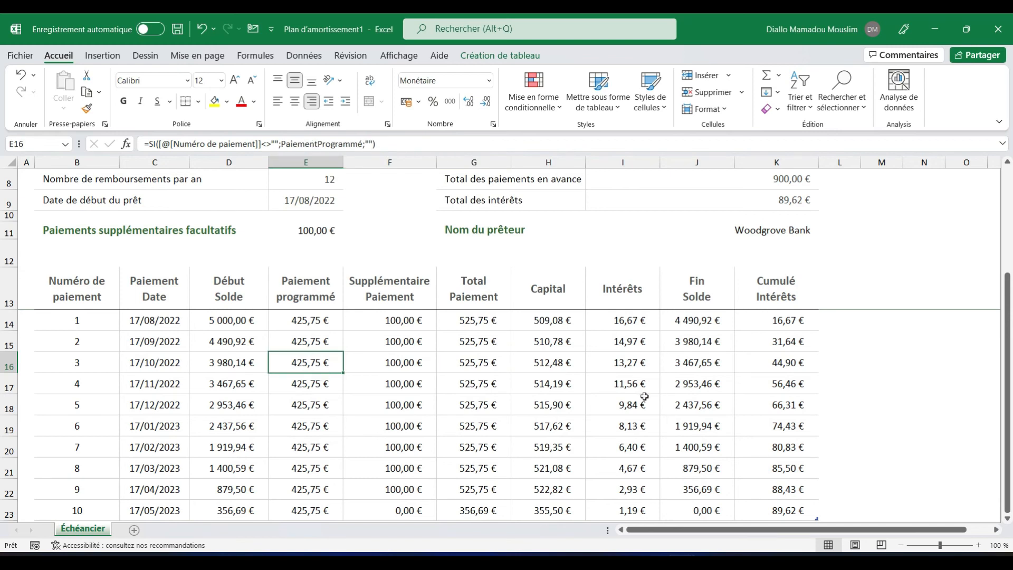
pyautogui.moveTo(1008, 390); pyautogui.dragTo(1009, 311)
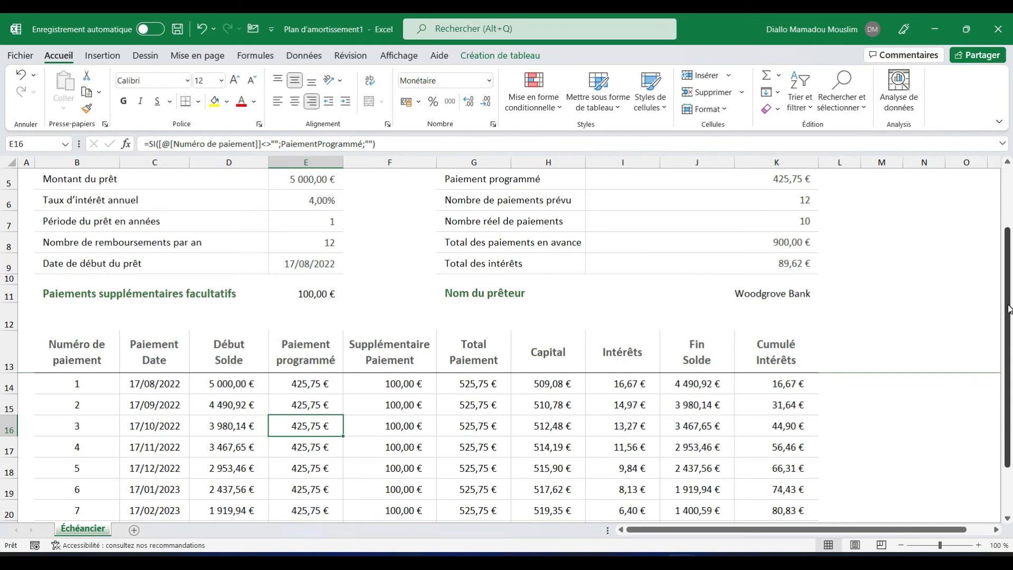
pyautogui.moveTo(1008, 309); pyautogui.dragTo(1008, 250)
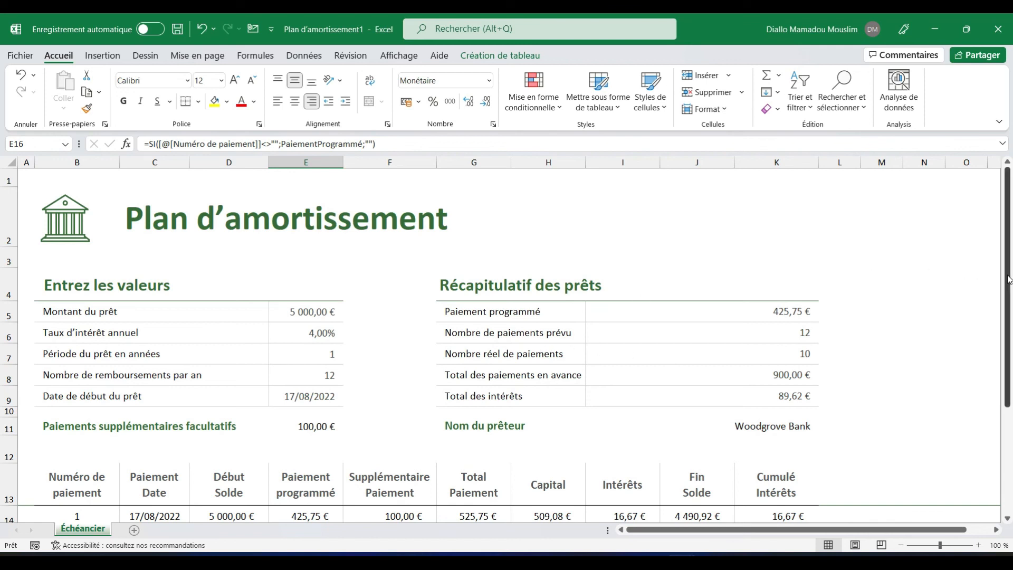
# Inspect the Paiement programmé formula under Récapitulatif des prêts and select the summary values down to Total des intérêts
pyautogui.click(799, 315)
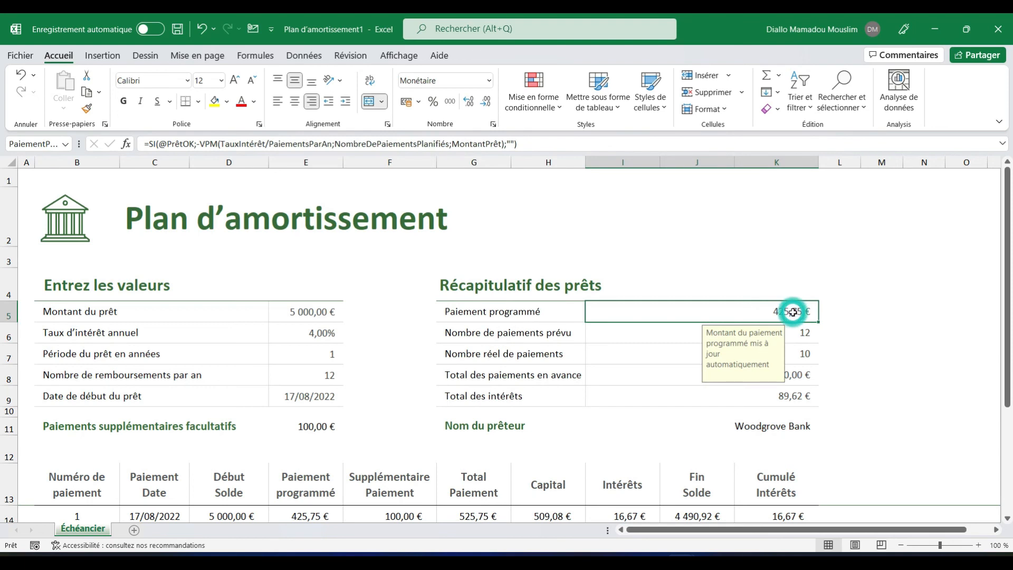
pyautogui.moveTo(797, 315); pyautogui.dragTo(801, 402)
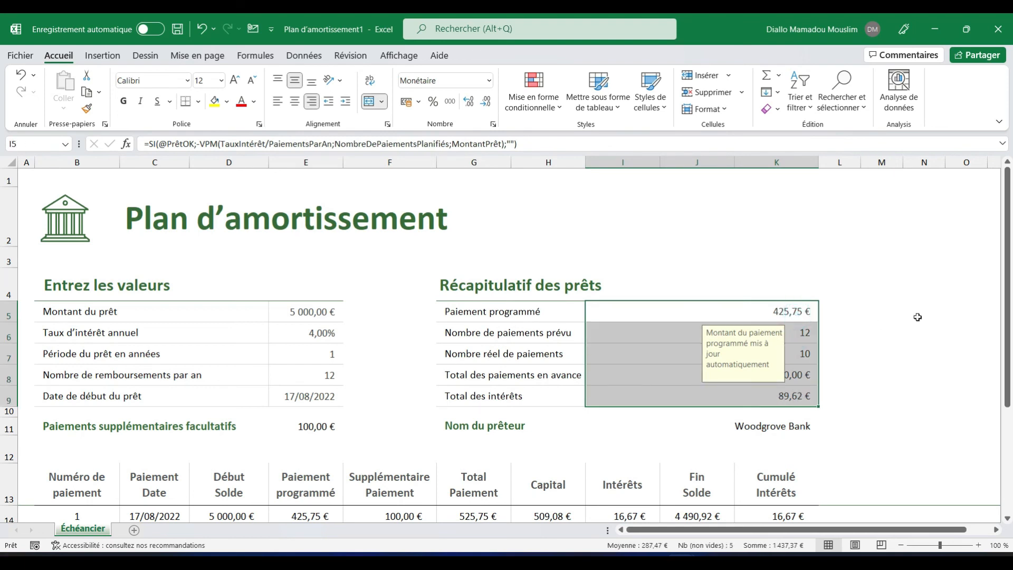
pyautogui.scroll(-1, 1011, 310)
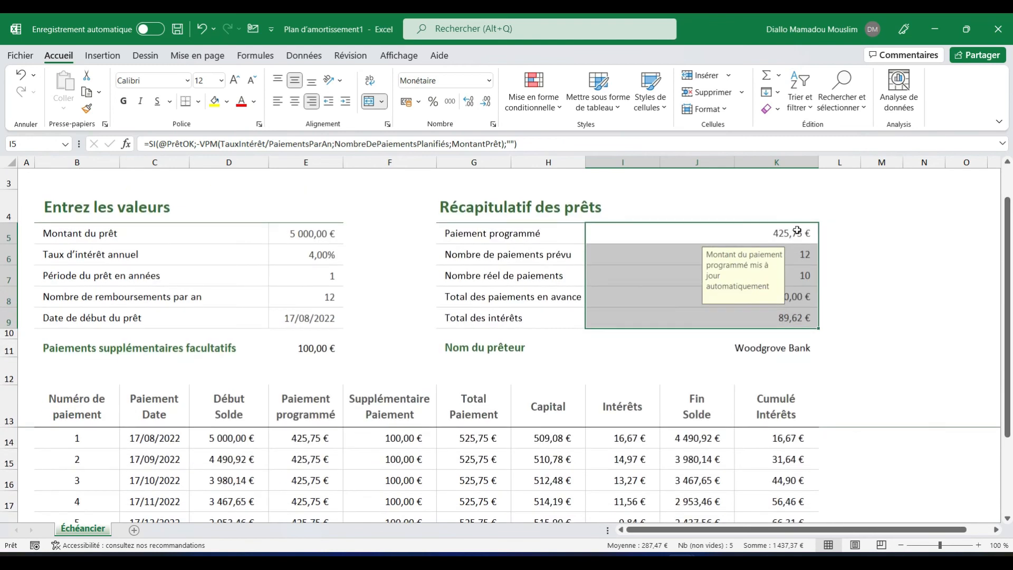
pyautogui.click(895, 310)
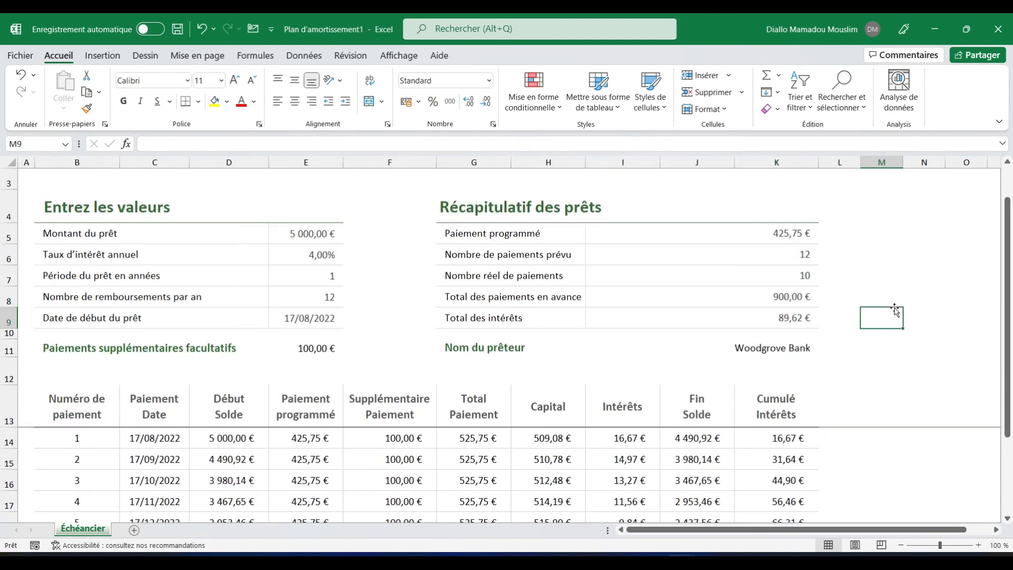
# Enter a SOMME formula in M9 that totals the Récapitulatif des prêts values in the range I5:K9
pyautogui.write('=so')
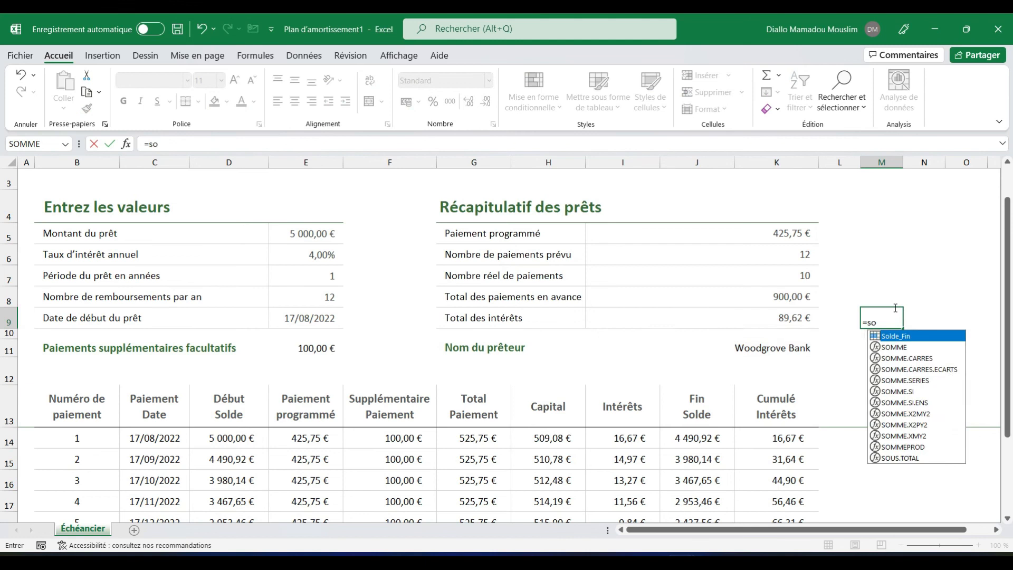
pyautogui.write('mme(')
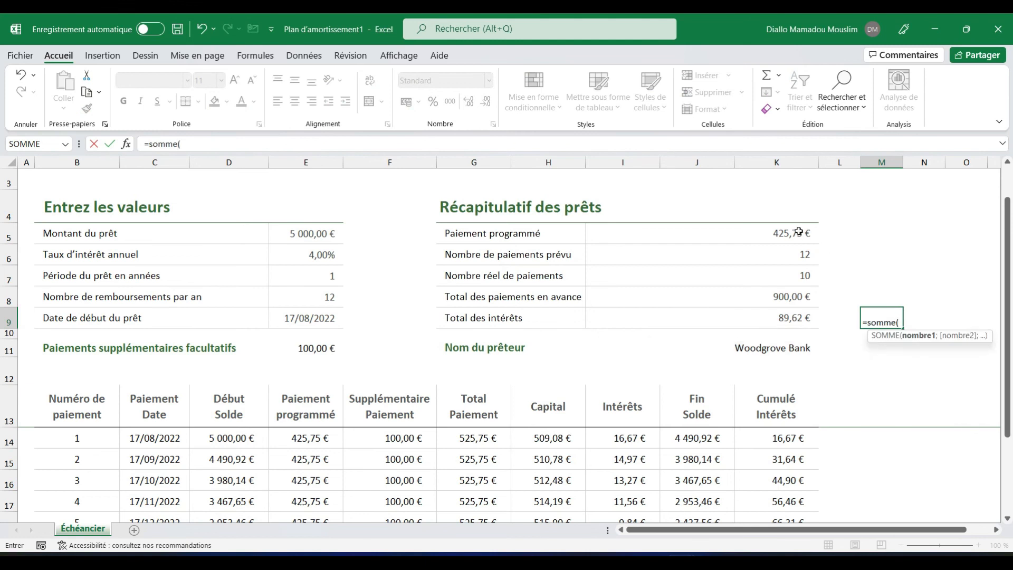
pyautogui.moveTo(793, 231); pyautogui.dragTo(796, 316)
pyautogui.write(')')
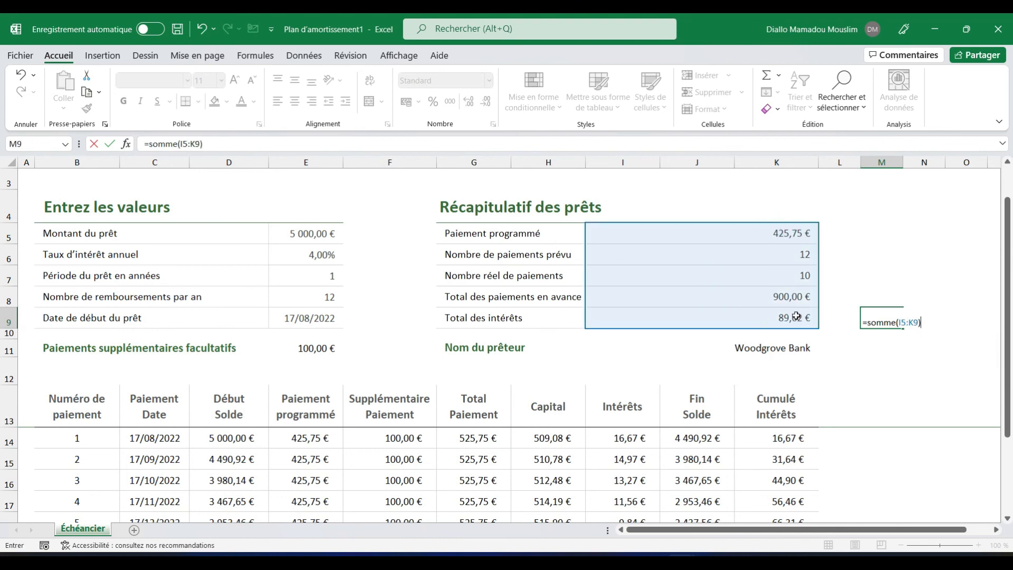
pyautogui.press('Return')
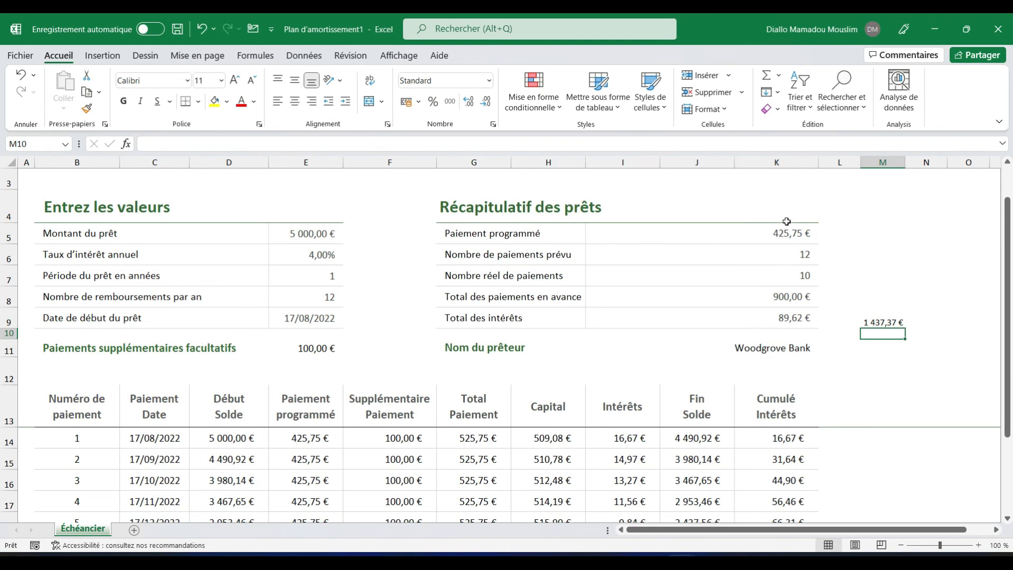
# Examine the summary values and block under Récapitulatif des prêts, and select the whole Entrez les valeurs block
pyautogui.moveTo(786, 233); pyautogui.dragTo(786, 319)
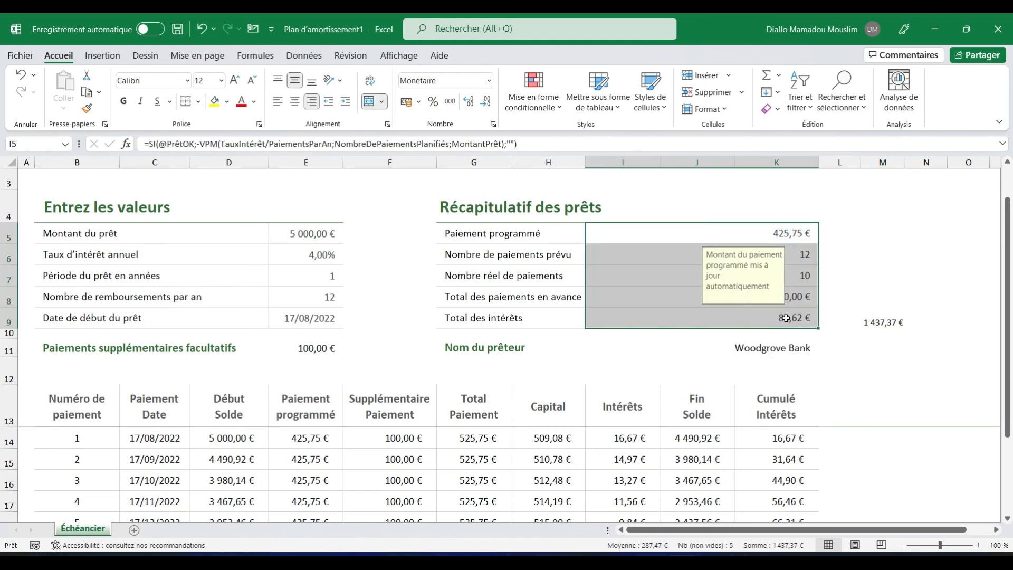
pyautogui.moveTo(478, 241); pyautogui.dragTo(406, 275)
pyautogui.click(766, 269)
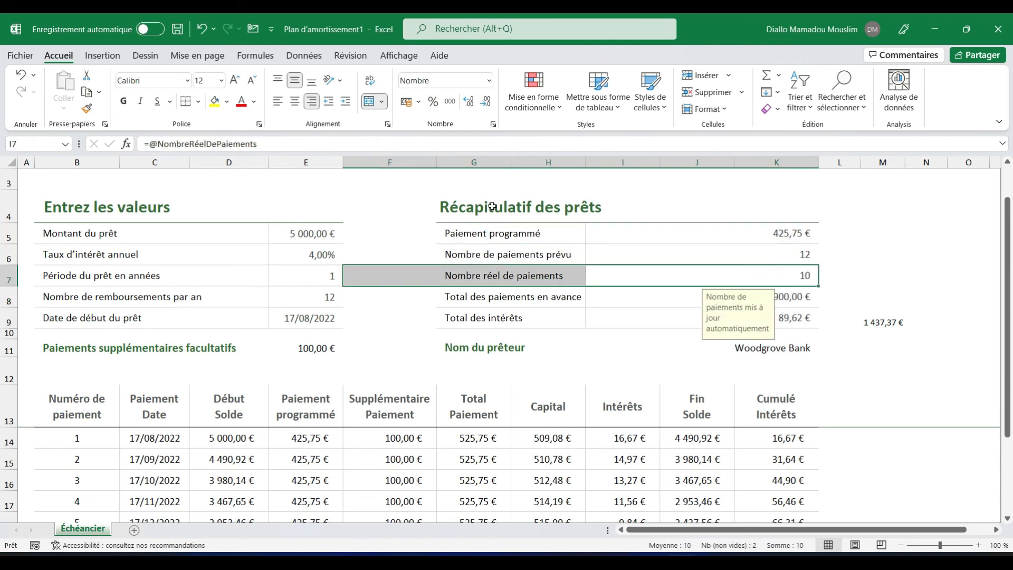
pyautogui.moveTo(464, 205); pyautogui.dragTo(757, 355)
pyautogui.click(537, 335)
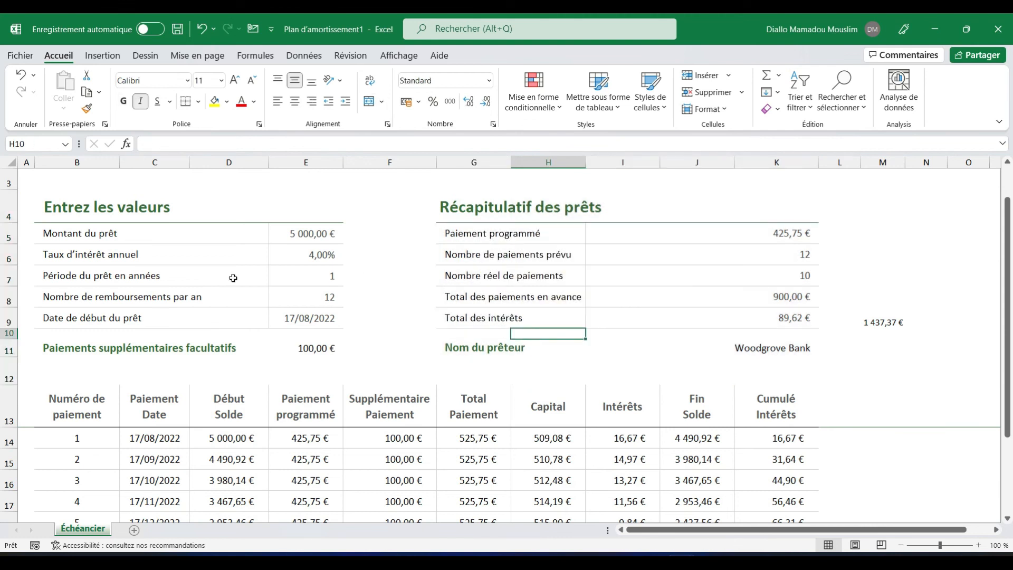
pyautogui.click(72, 211)
pyautogui.hotkey('ctrl', 'a')
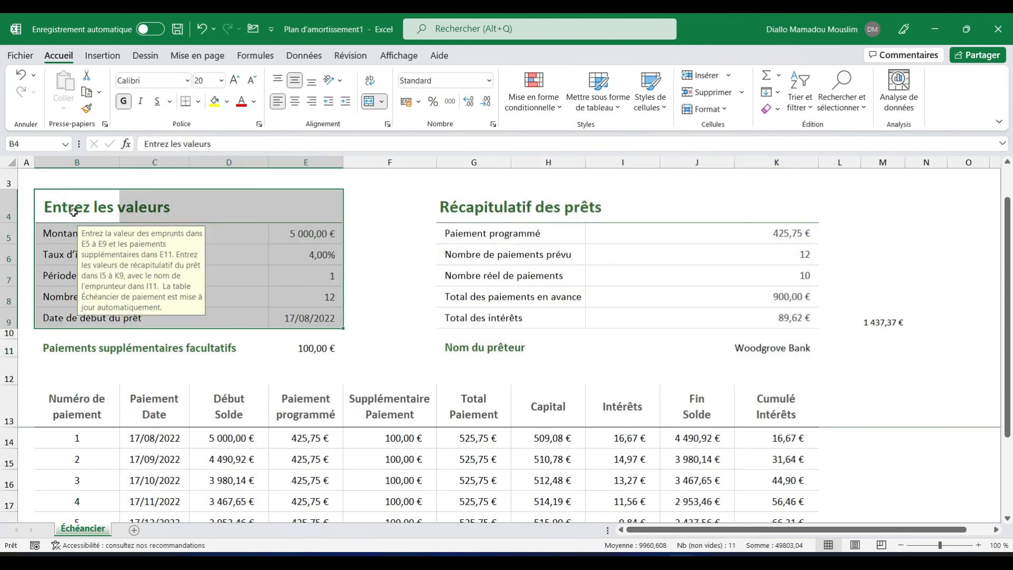